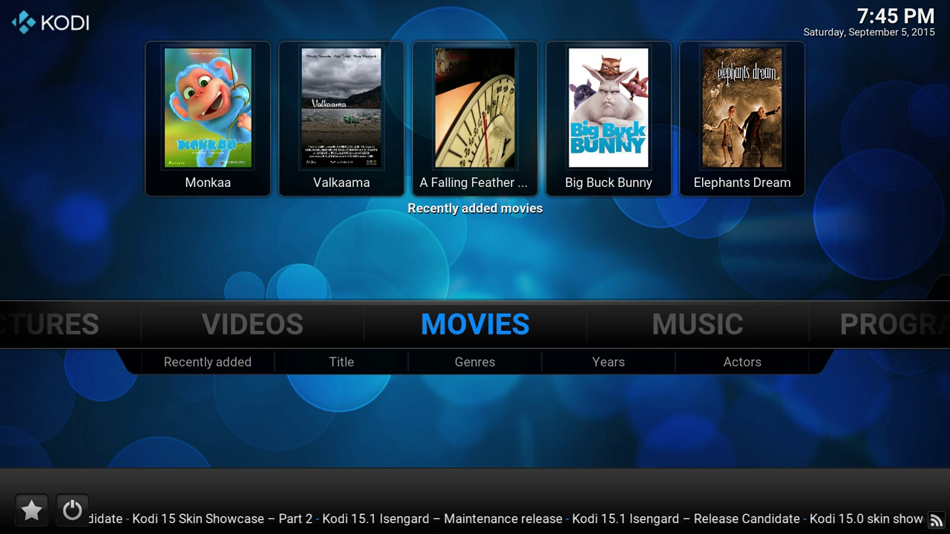
- Open the preferred subtitle language choices in the Subtitles category of the video settings
key(Right)
key(Right)
key(Right)
key(Return)
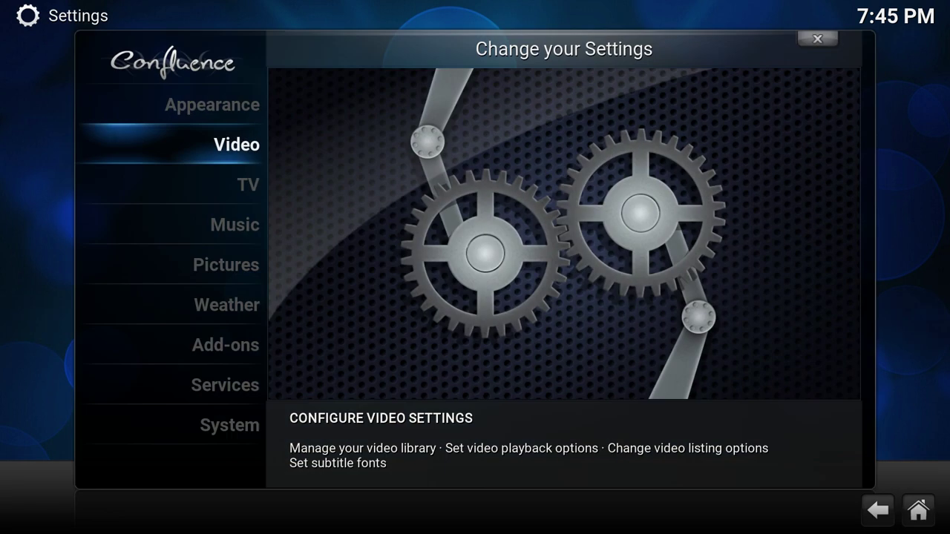
key(Return)
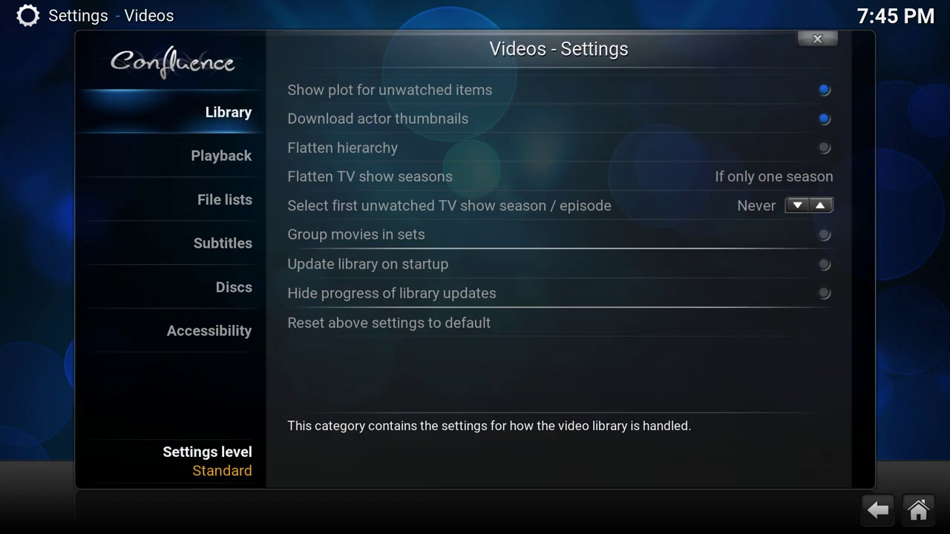
key(Down)
key(Down)
key(Down)
key(Right)
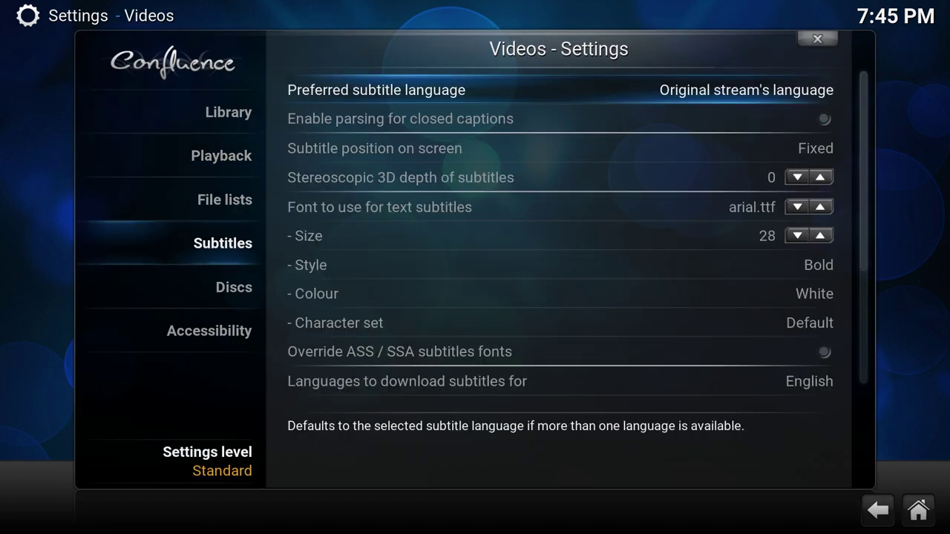
key(Return)
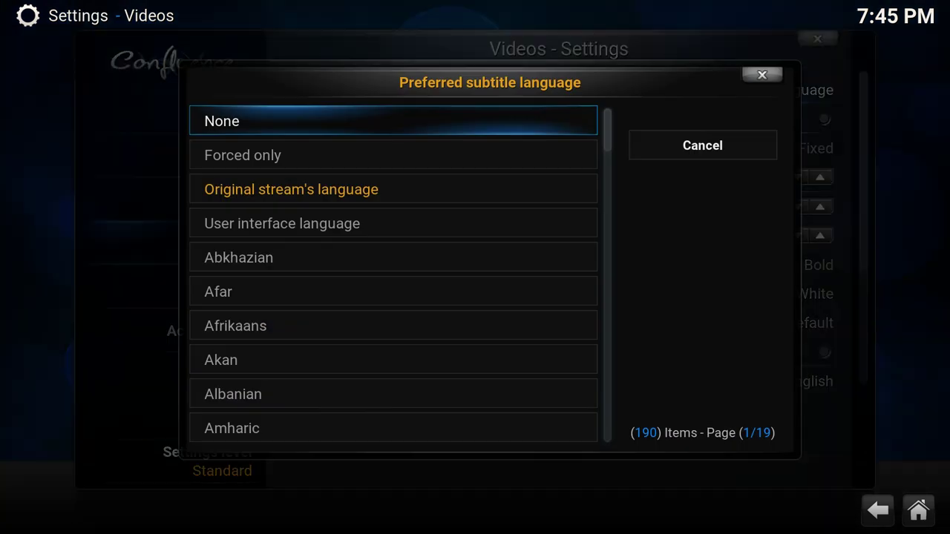
- Review the None, Forced only, Original stream's language and User interface language options for subtitles, and leave the list without choosing one
key(Down)
key(Up)
key(Down)
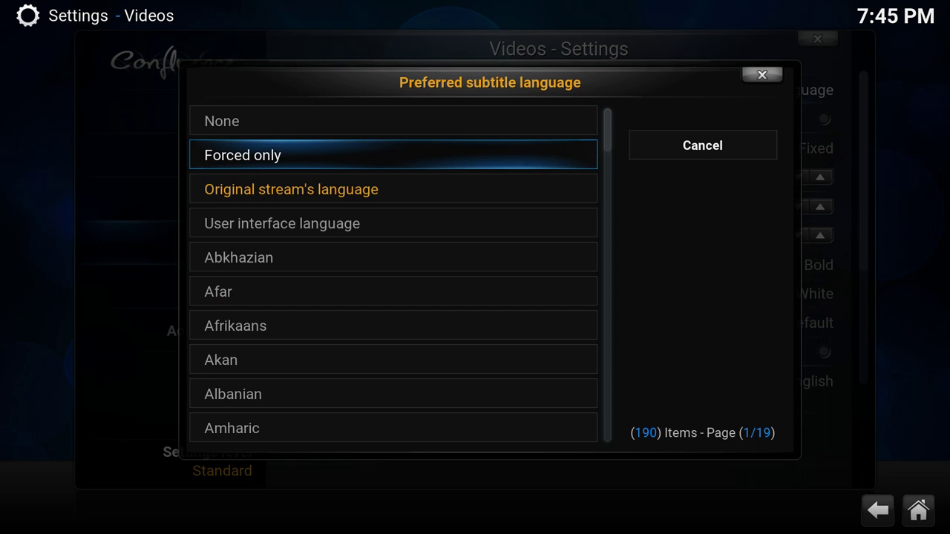
key(Up)
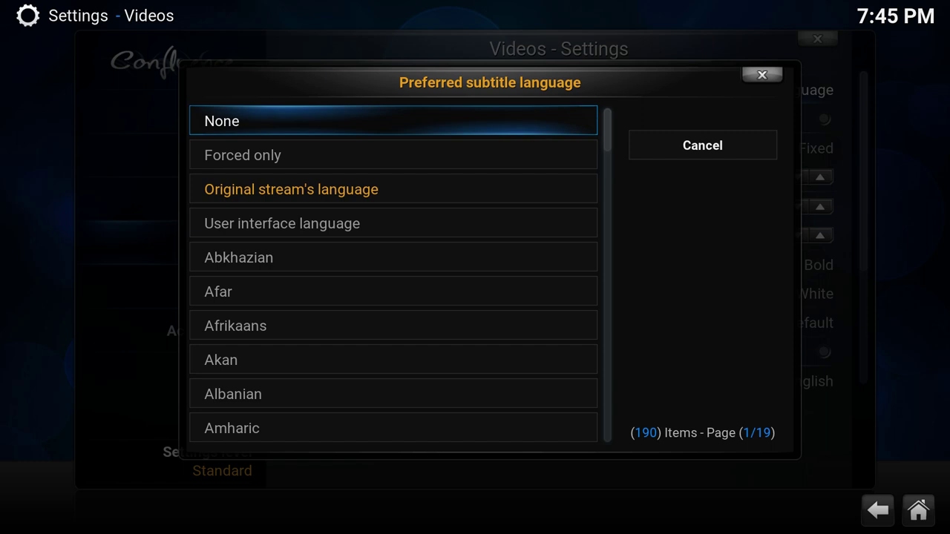
key(Down)
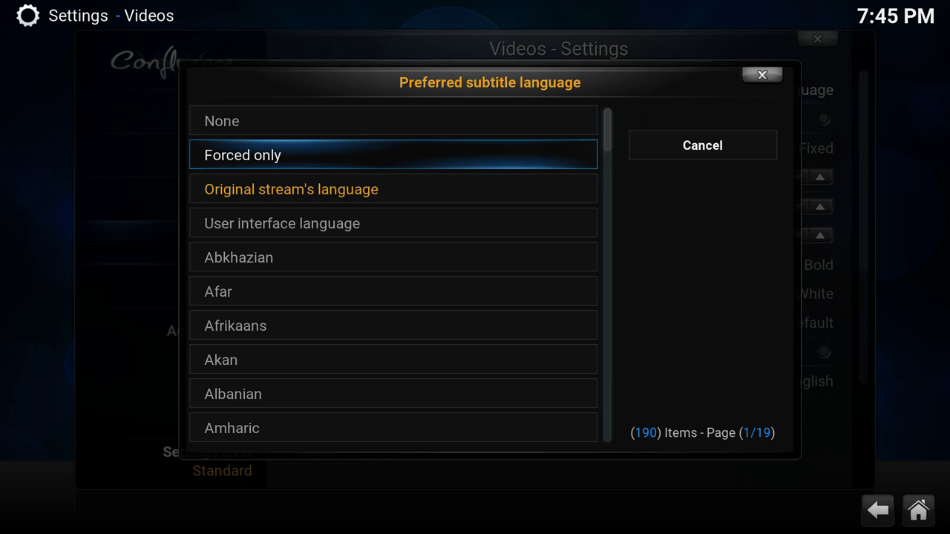
key(Down)
key(Up)
key(Up)
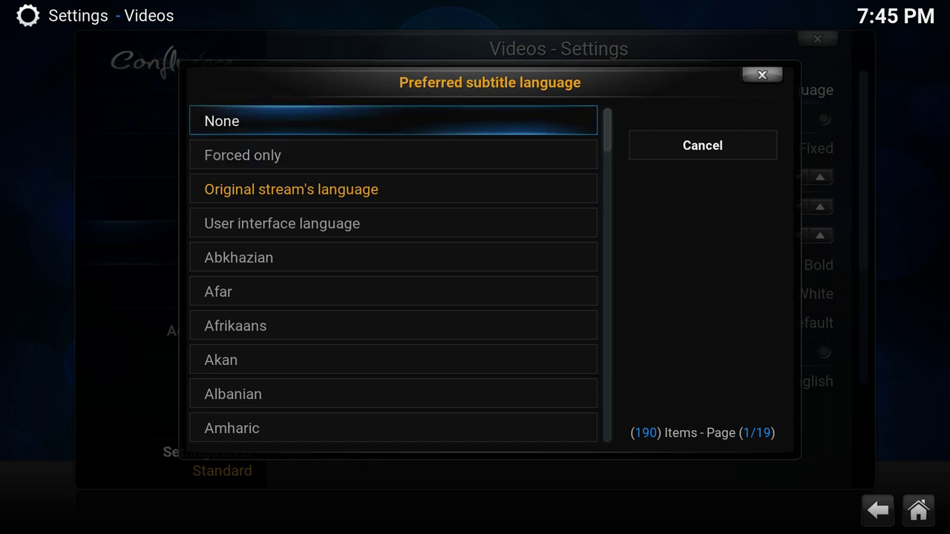
key(Down)
key(Down)
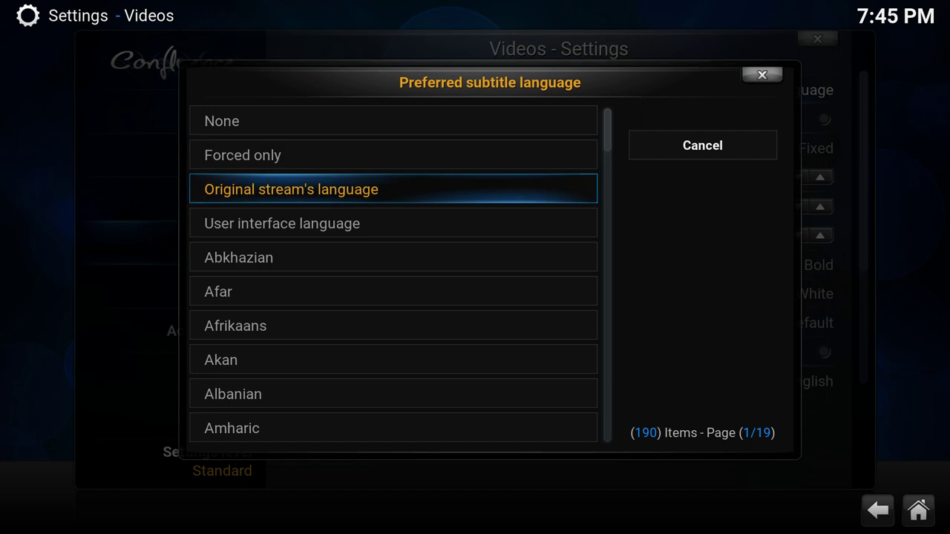
key(Up)
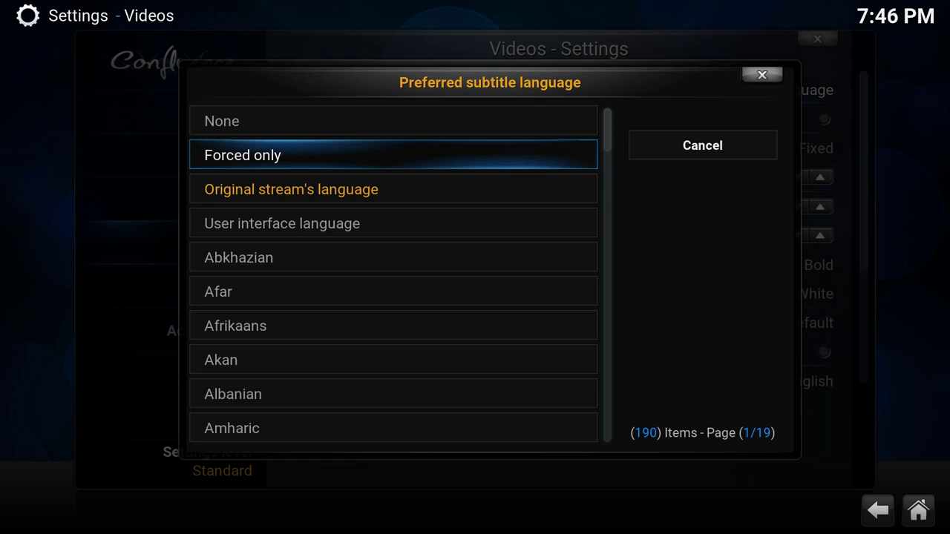
key(Down)
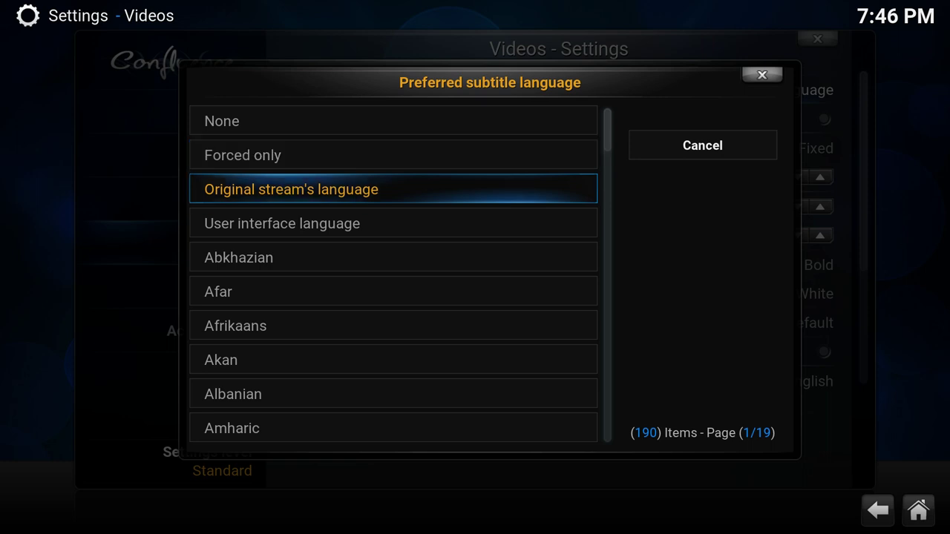
key(Up)
key(Down)
key(Down)
key(Down)
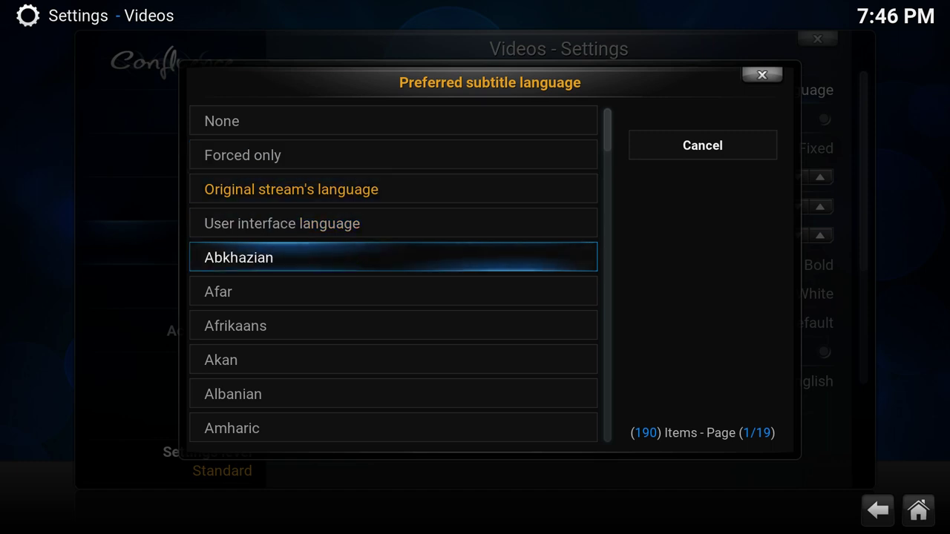
key(Down)
key(Up)
key(Up)
key(Up)
key(Up)
key(Up)
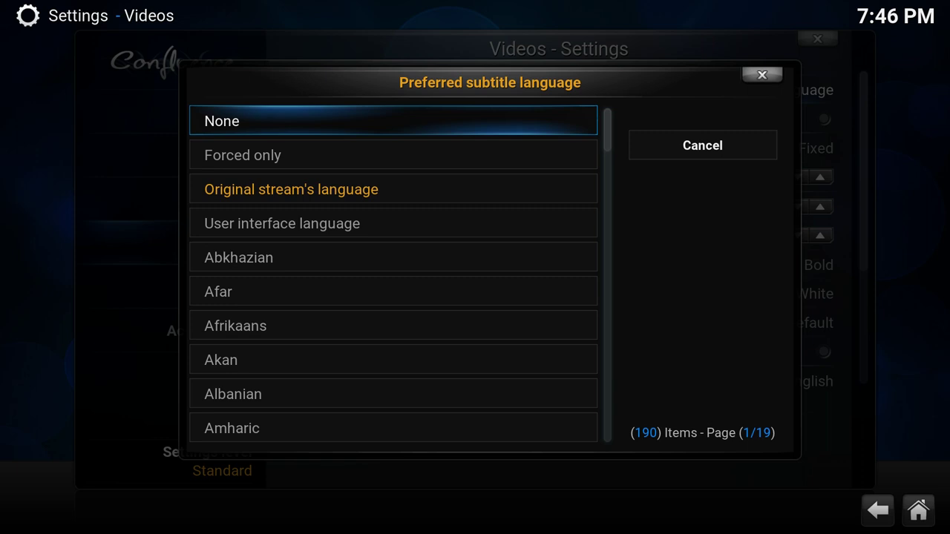
key(Down)
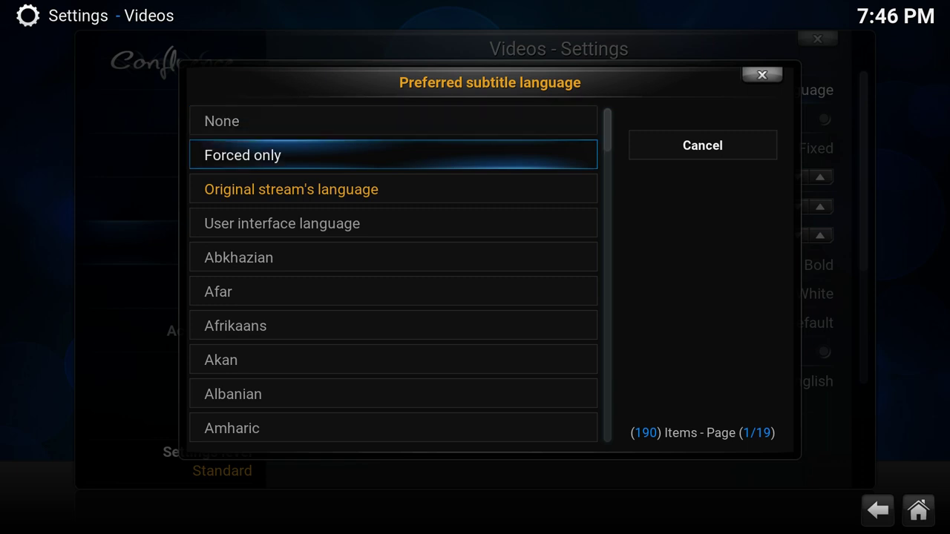
key(Up)
key(Down)
key(Down)
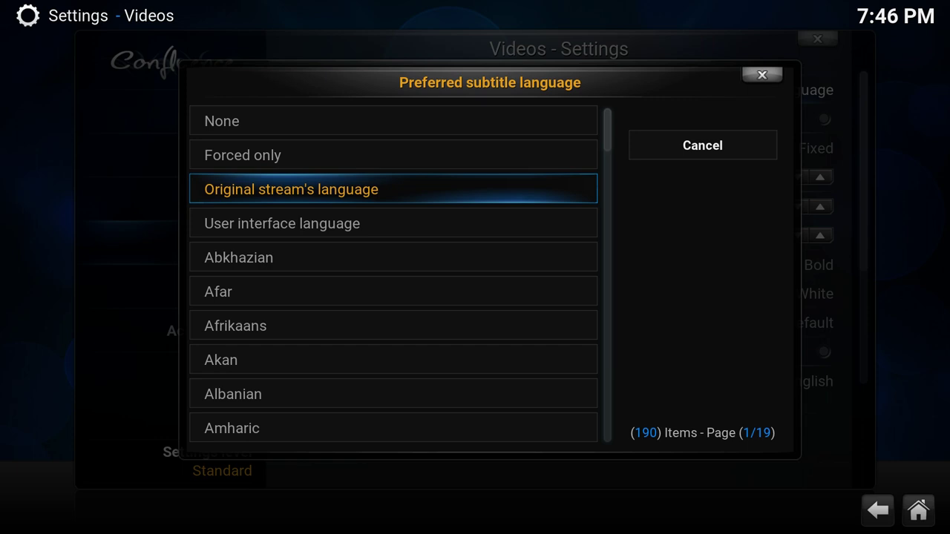
key(Down)
key(Up)
click(393, 222)
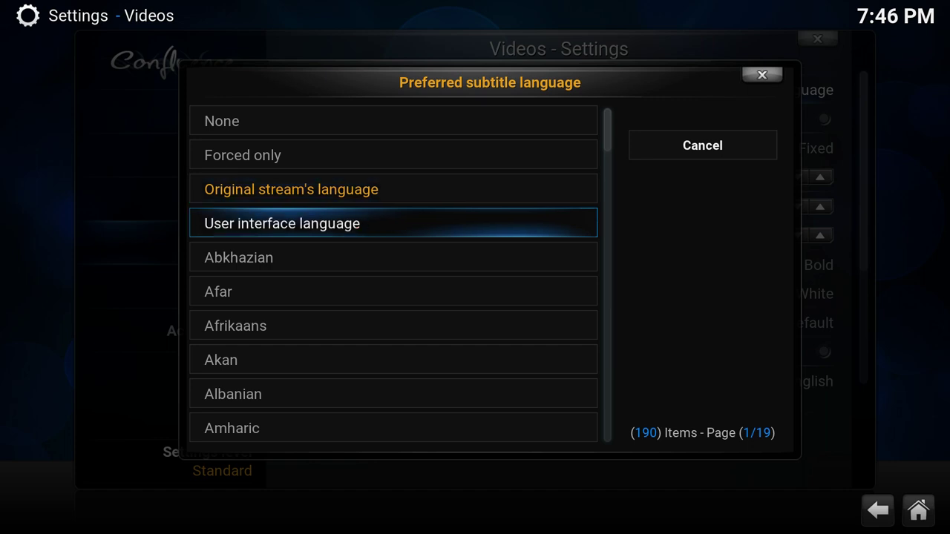
click(393, 189)
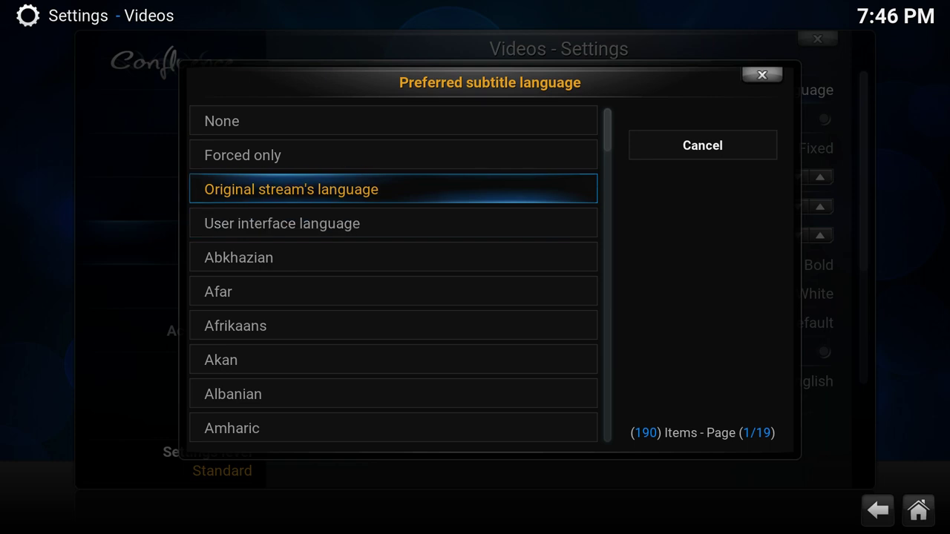
click(393, 222)
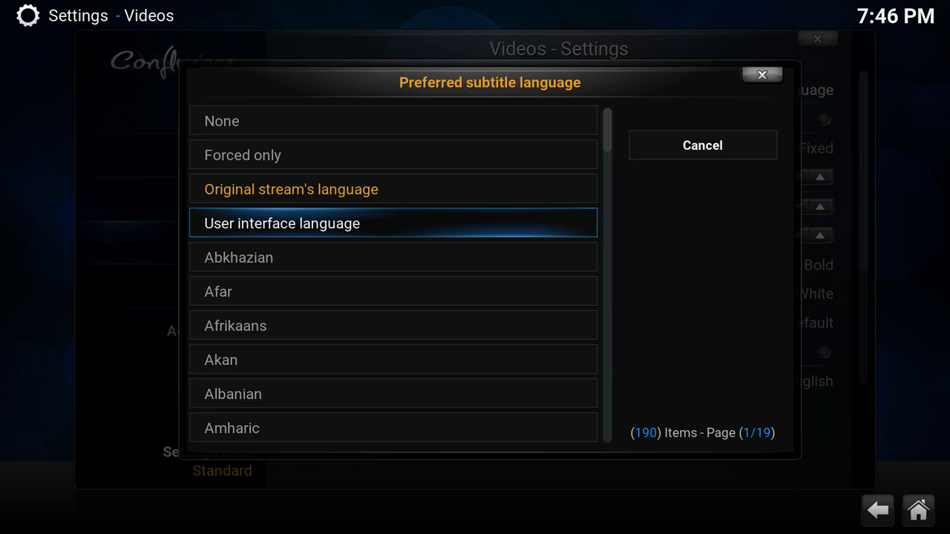
key(Escape)
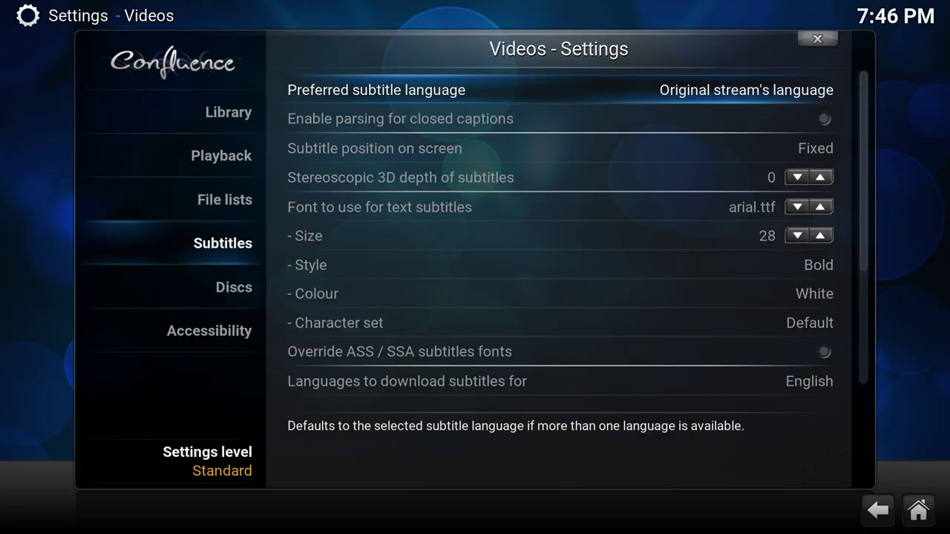
- Leave the video settings and open the International category of the appearance settings
key(Escape)
key(Up)
key(Return)
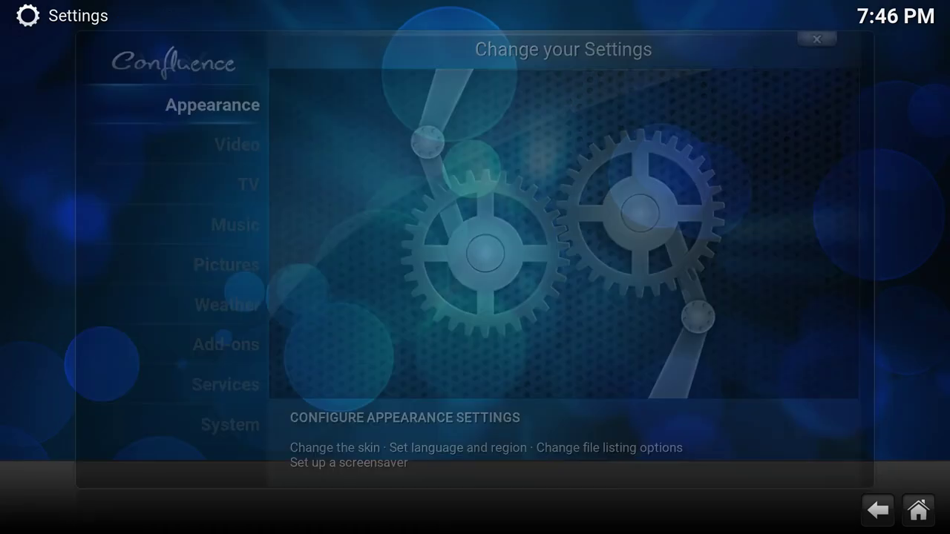
key(Down)
key(Right)
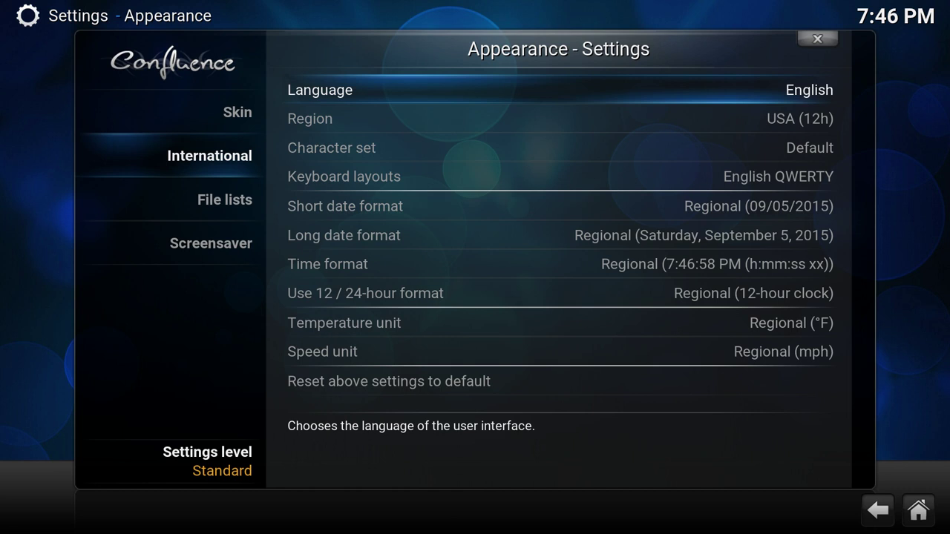
- Set the user interface language to Dutch
key(Return)
key(Down)
key(Down)
key(Down)
key(Down)
key(Down)
key(Down)
key(Down)
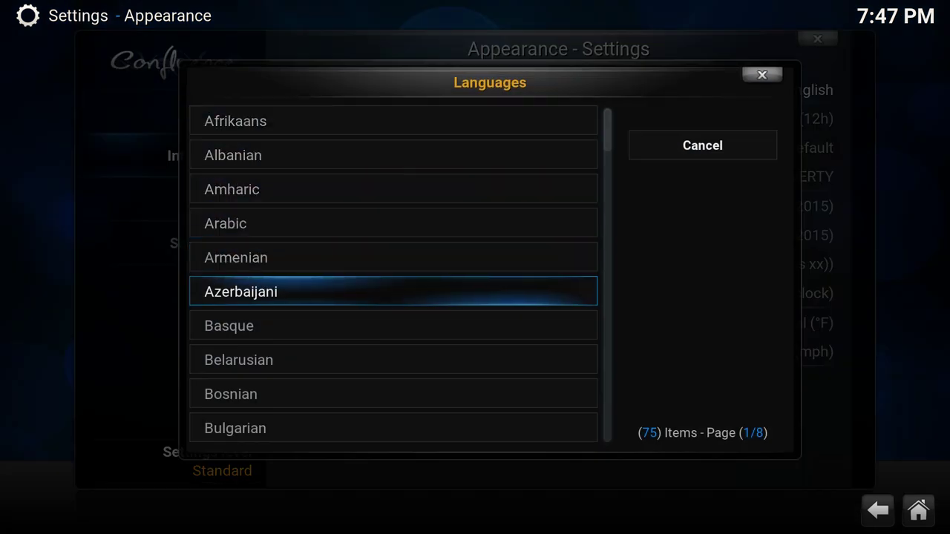
key(Page_Down)
key(Page_Down)
key(Page_Down)
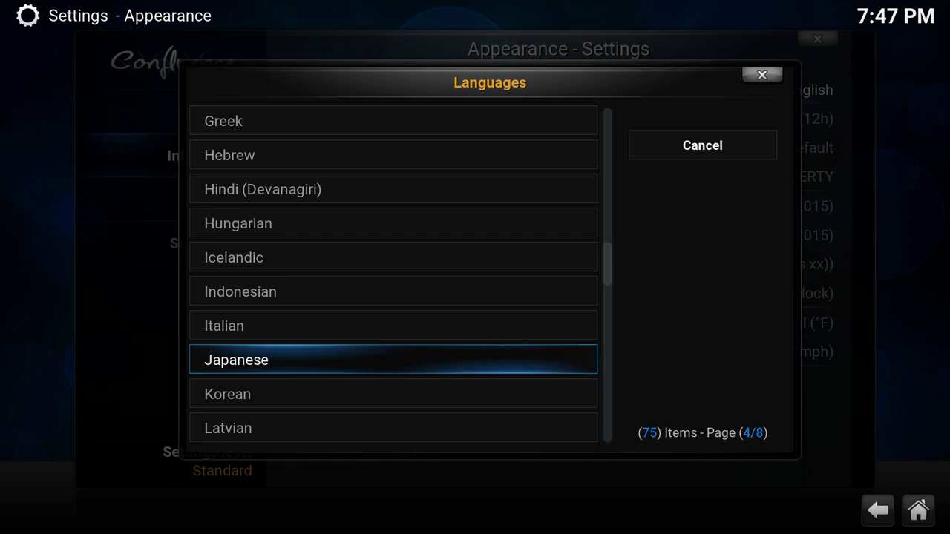
key(Up)
key(Up)
key(Up)
key(Up)
key(Up)
key(Up)
key(Up)
key(Up)
key(Up)
key(Up)
key(Up)
key(Up)
key(Up)
key(Up)
key(Up)
key(Up)
key(Up)
key(Up)
key(Up)
key(Up)
key(Up)
key(Down)
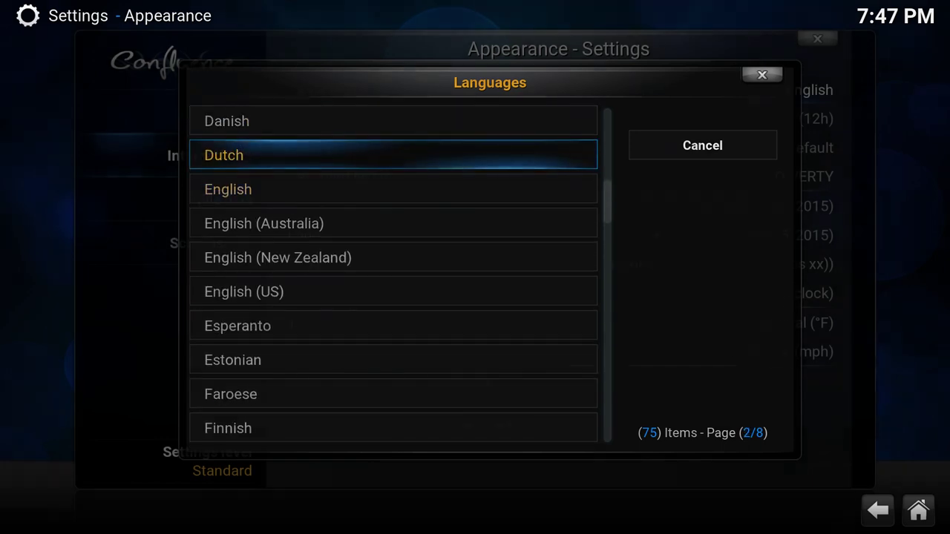
key(Return)
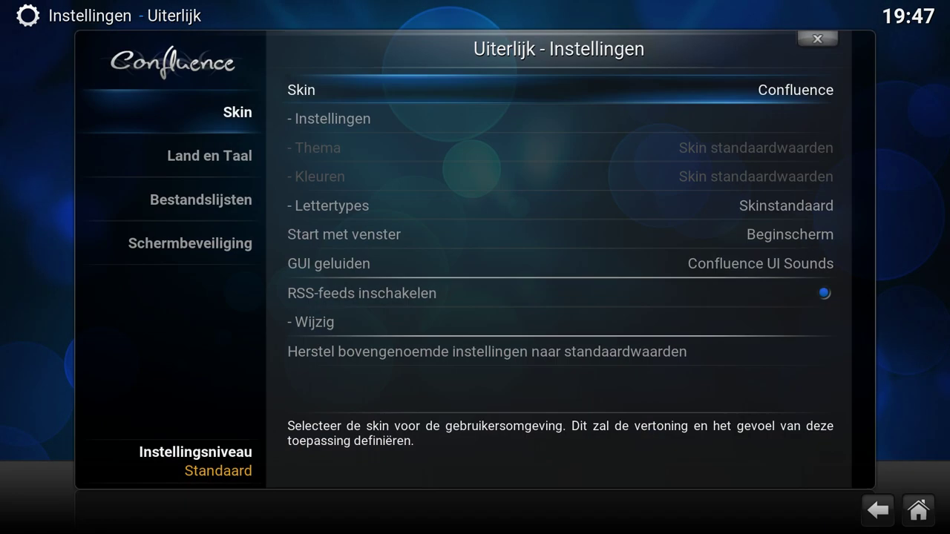
- Leave the appearance settings and open the video settings to view them in Dutch
key(Left)
key(Down)
key(Up)
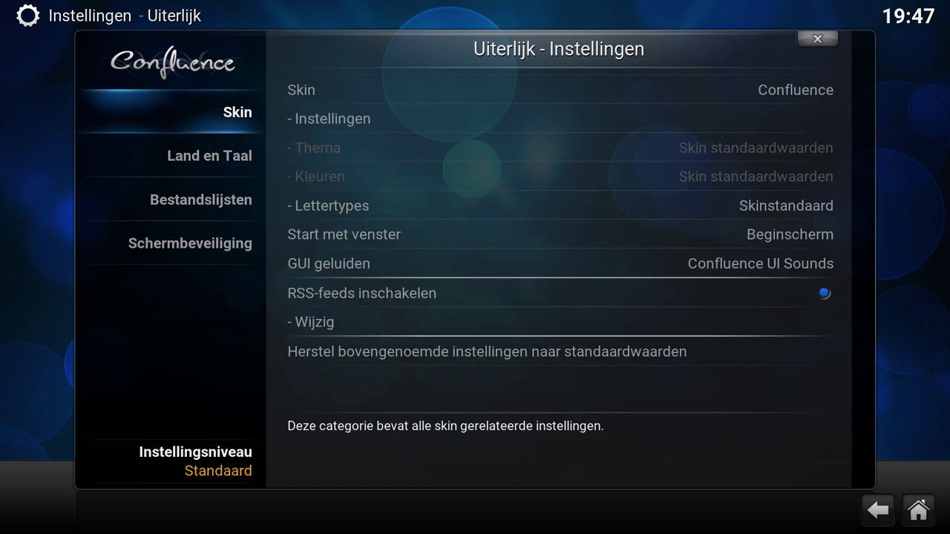
key(Down)
key(Escape)
key(Down)
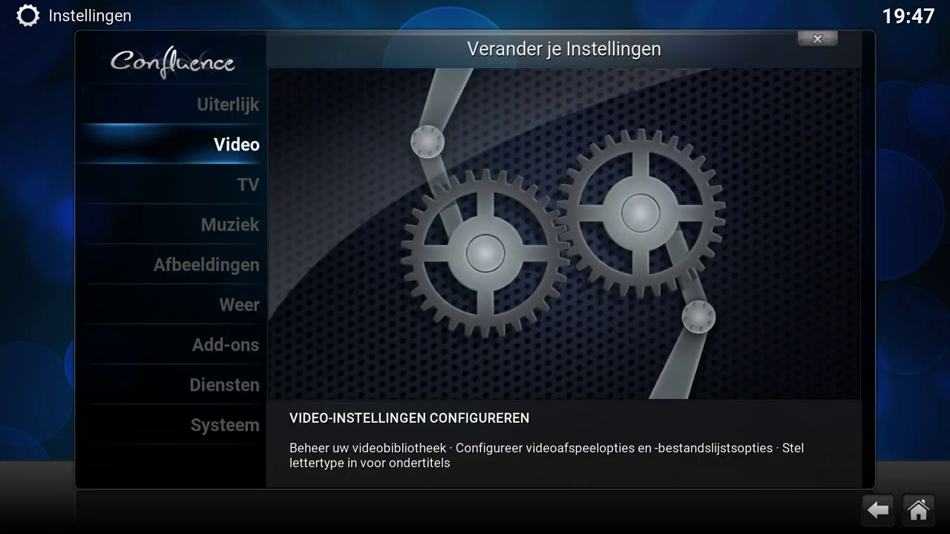
key(Return)
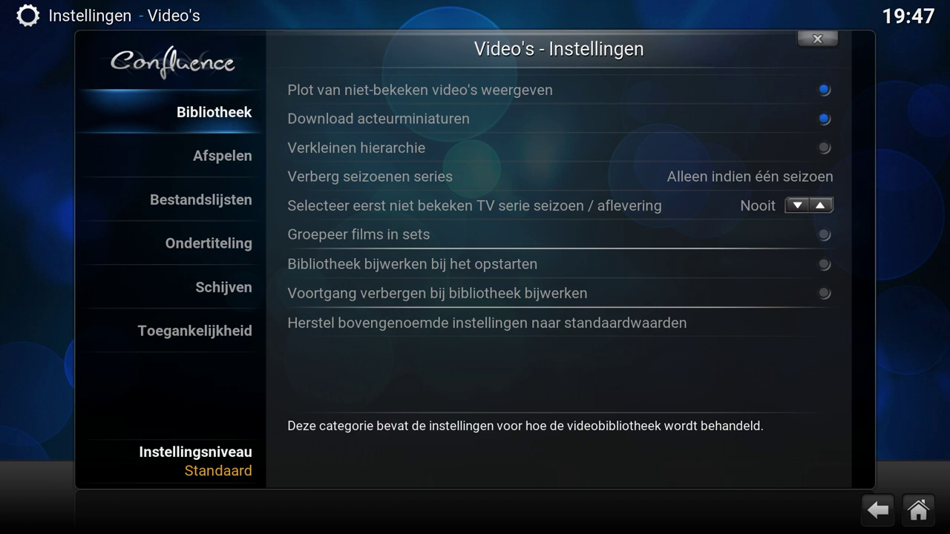
- Set the user interface language back to English in the language and region category (Land en Taal) of the appearance settings
key(Escape)
key(Up)
key(Return)
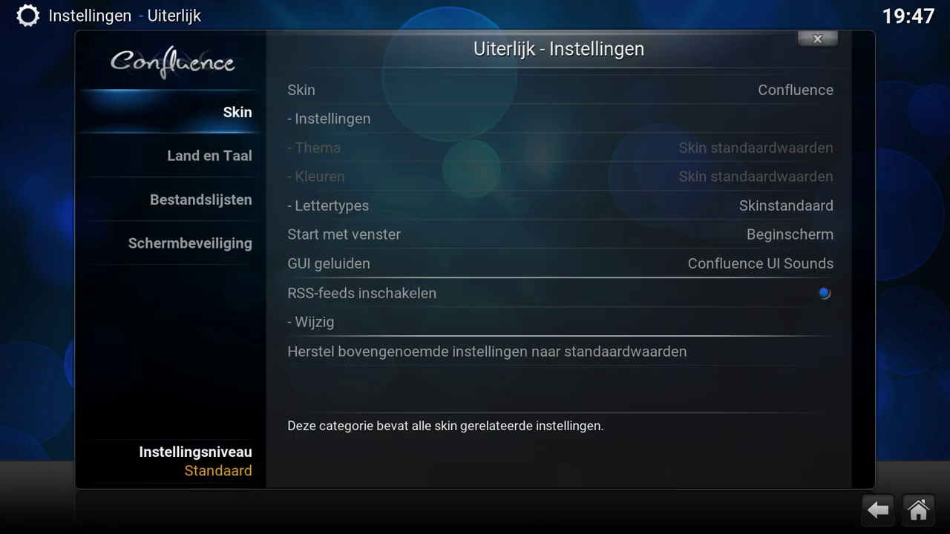
key(Down)
key(Right)
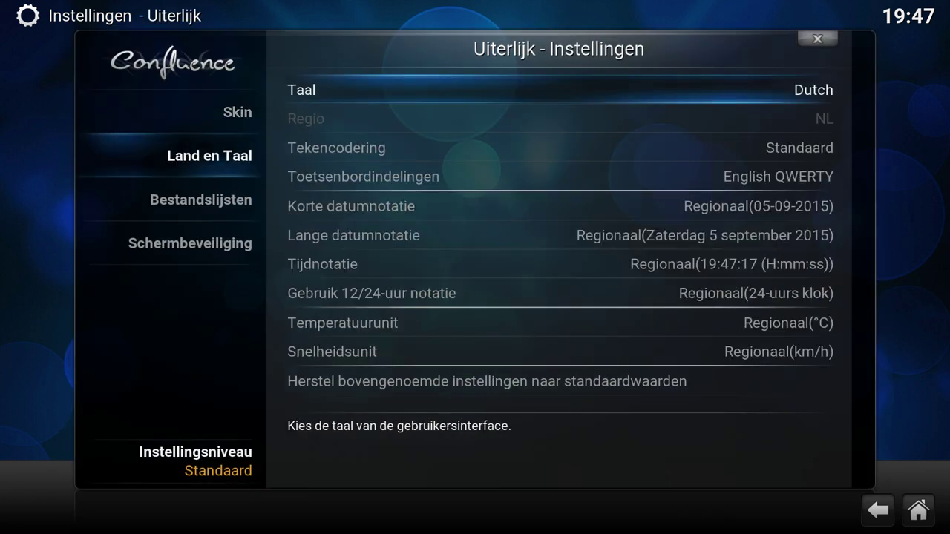
key(Return)
key(Page_Down)
key(Page_Down)
key(Page_Down)
key(Page_Down)
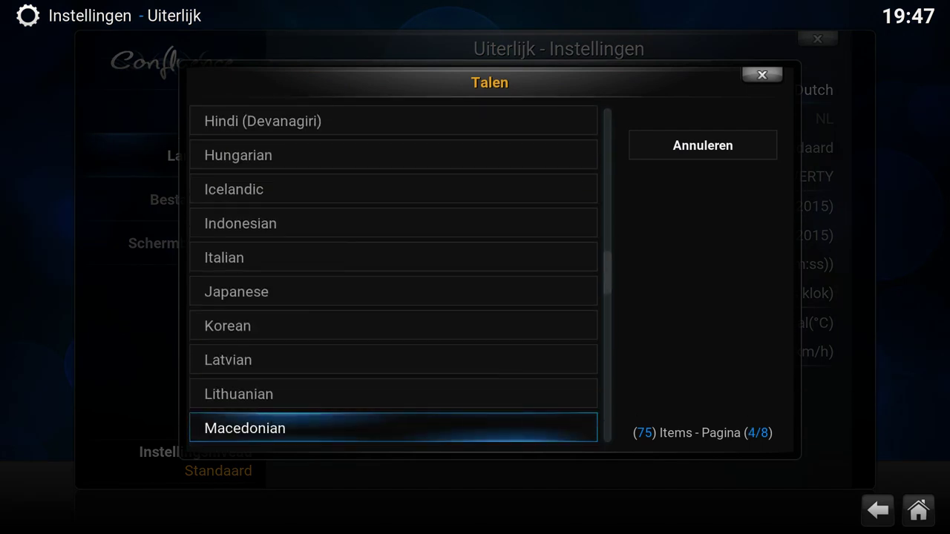
key(Page_Up)
key(Page_Up)
key(Page_Up)
key(Return)
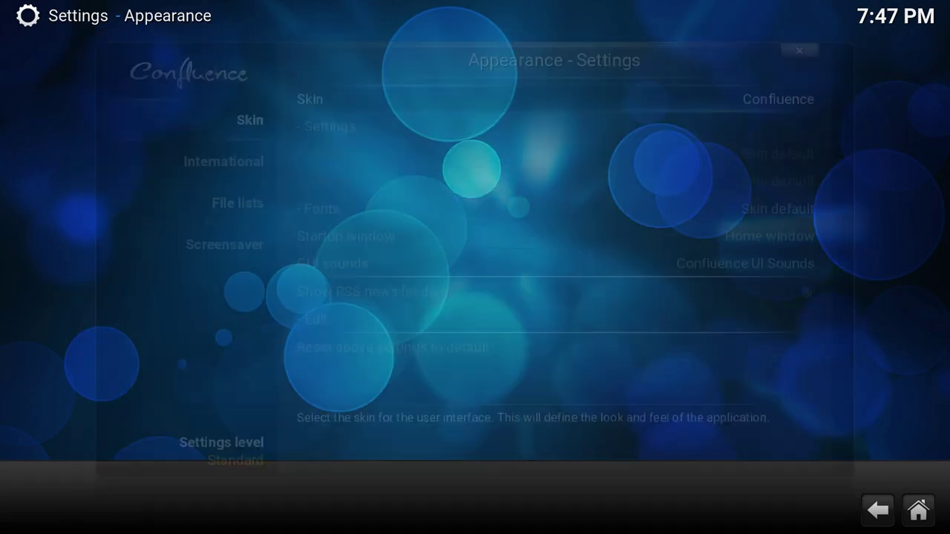
- Return to the subtitle category of the video settings and reopen the preferred subtitle language choices
key(Down)
key(Escape)
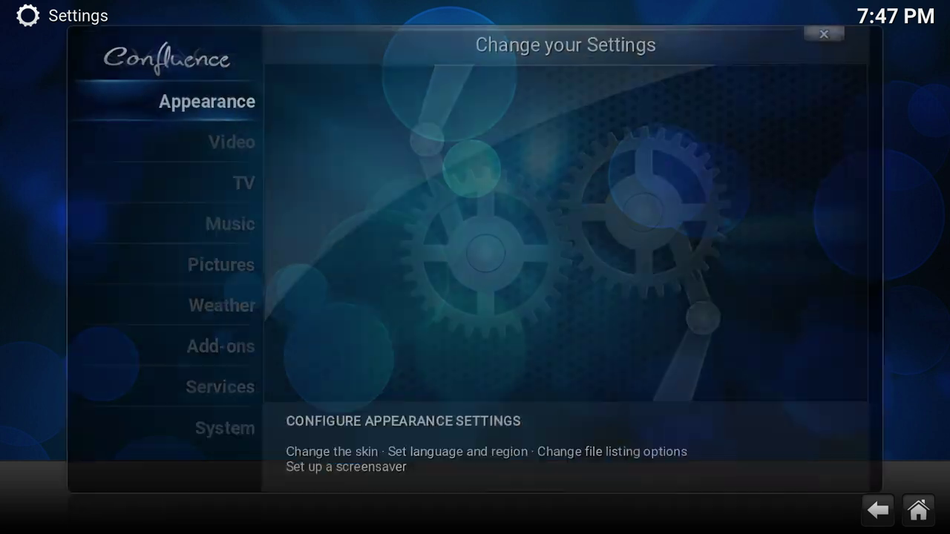
key(Down)
key(Return)
key(Down)
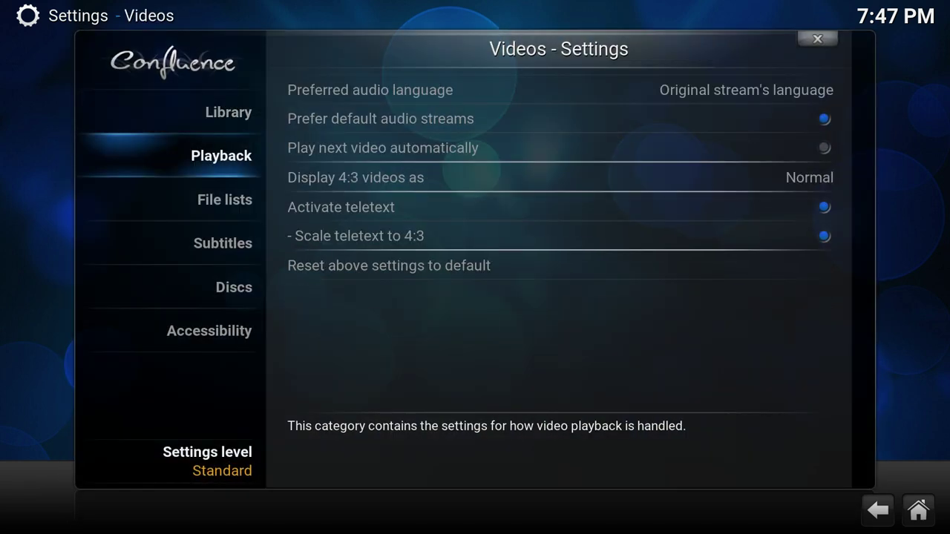
key(Down)
key(Down)
key(Right)
key(Return)
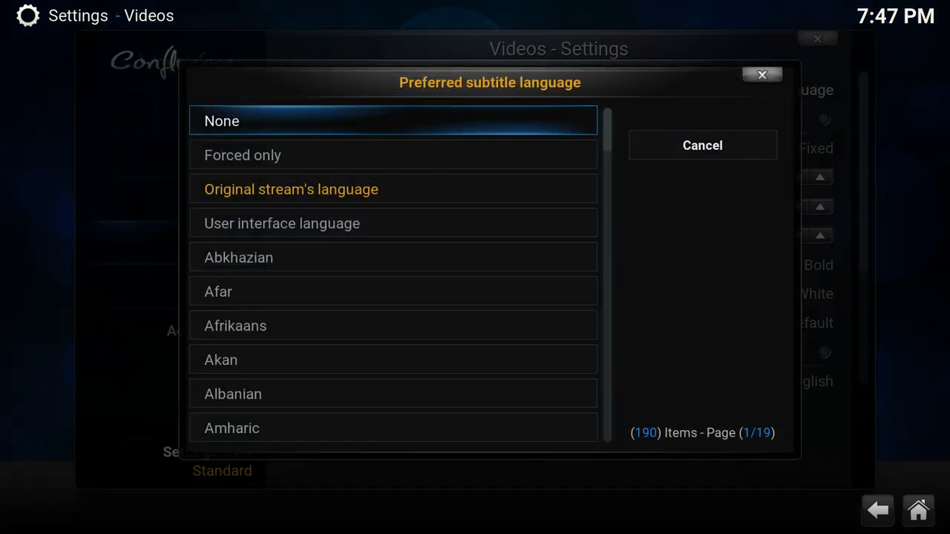
- Set the preferred subtitle language to User interface language
key(Down)
key(Down)
key(Down)
key(Down)
key(Up)
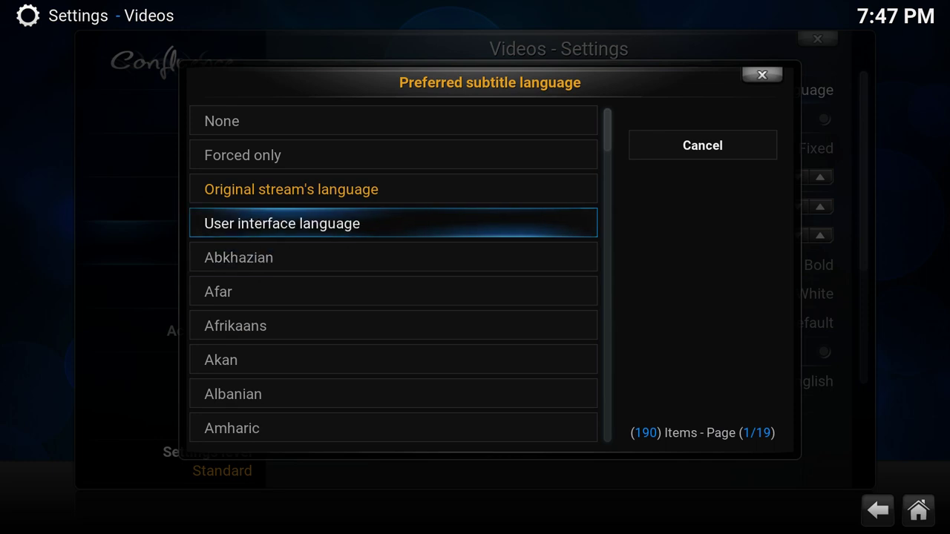
key(Return)
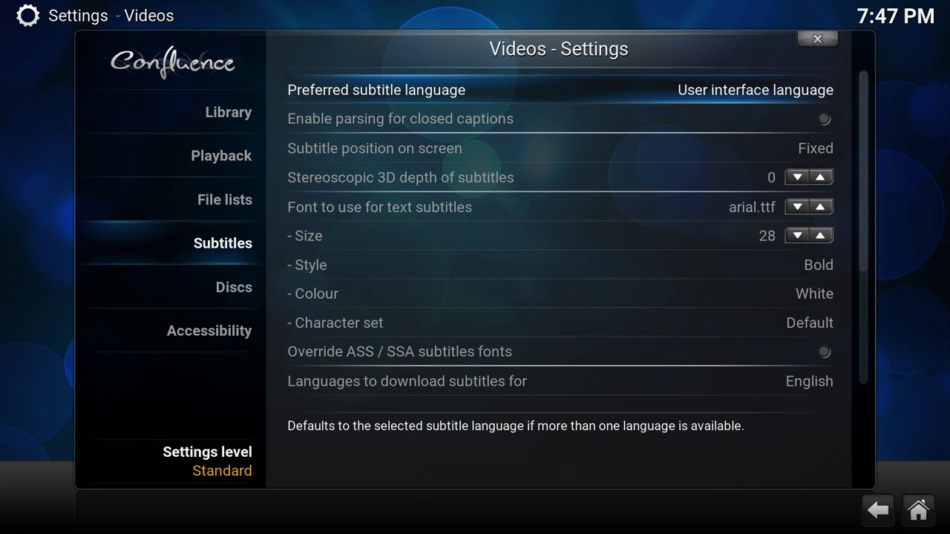
- Reopen the preferred subtitle language choices and look through the individual languages offered
key(Return)
key(Down)
key(Down)
key(Down)
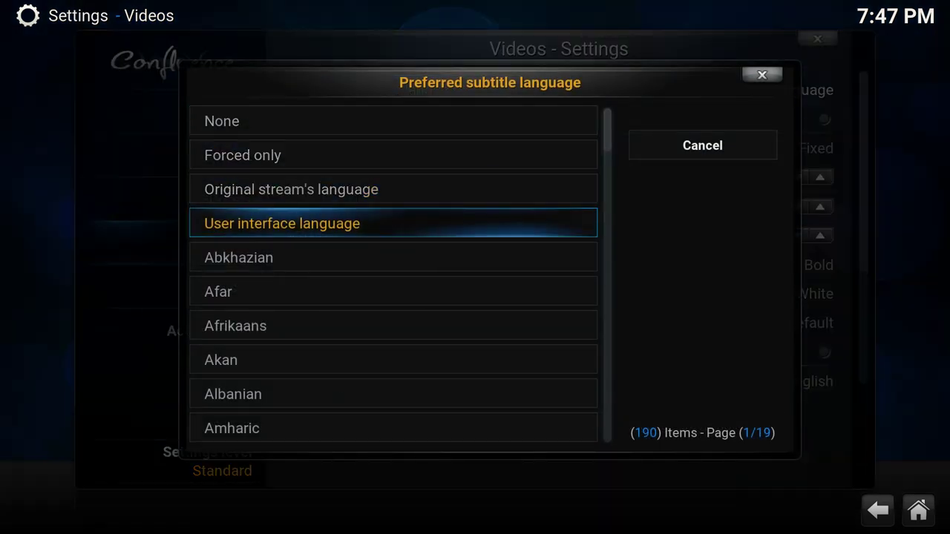
key(Page_Down)
key(Page_Down)
key(Page_Down)
key(Page_Down)
key(Page_Down)
key(Page_Down)
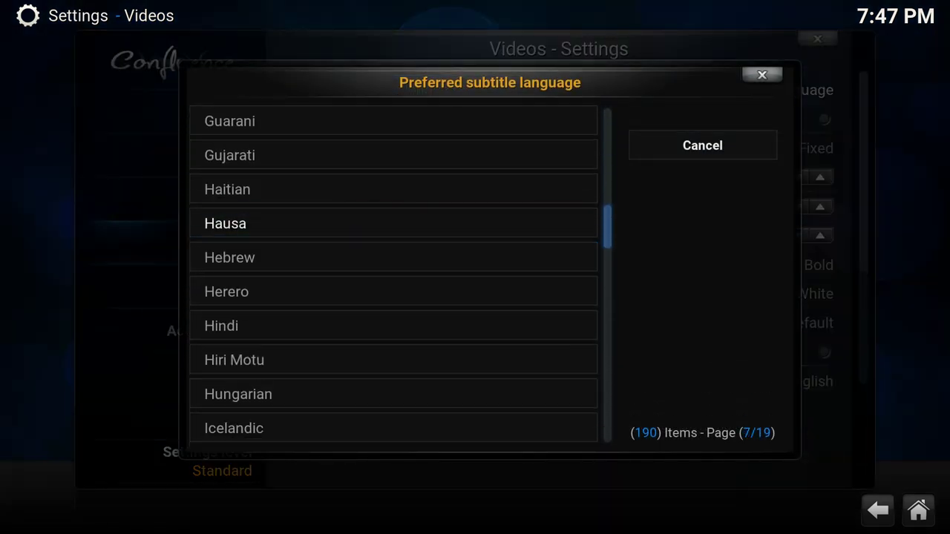
key(Up)
key(Up)
key(Up)
key(Up)
key(Up)
key(Up)
key(Up)
key(Up)
key(Up)
key(Up)
key(Up)
key(Up)
key(Up)
key(Up)
key(Up)
key(Up)
key(Up)
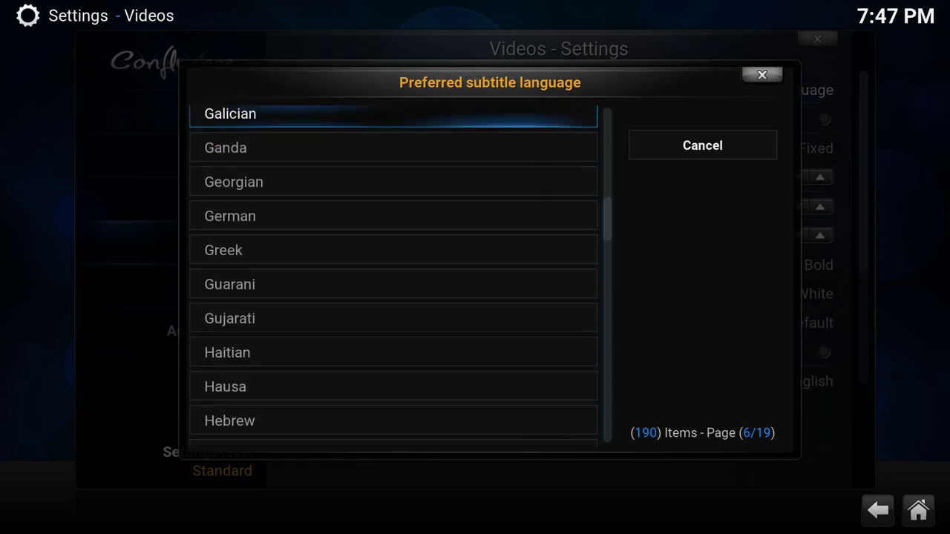
- Return to the start of the language choices and set the preferred subtitle language to None
key(Page_Up)
key(Page_Up)
key(Page_Up)
key(Page_Up)
key(Page_Up)
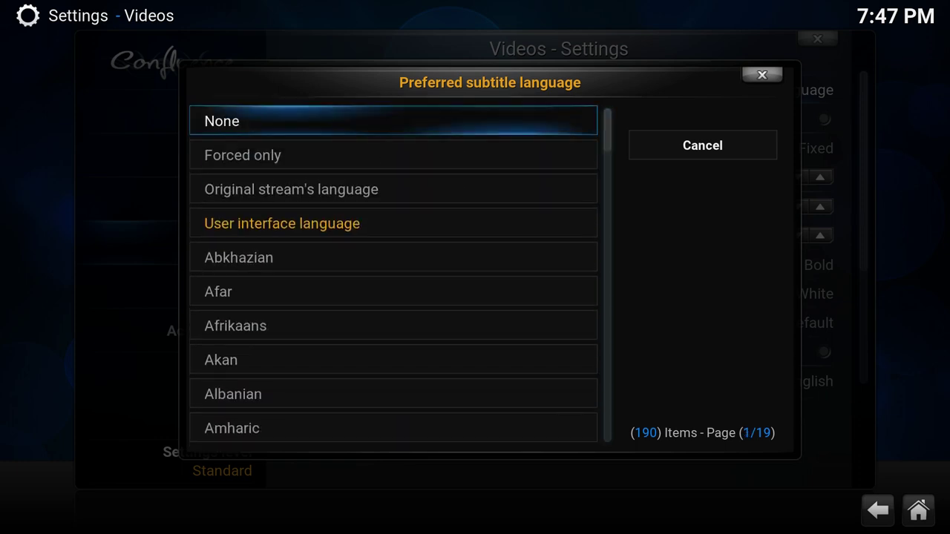
key(Return)
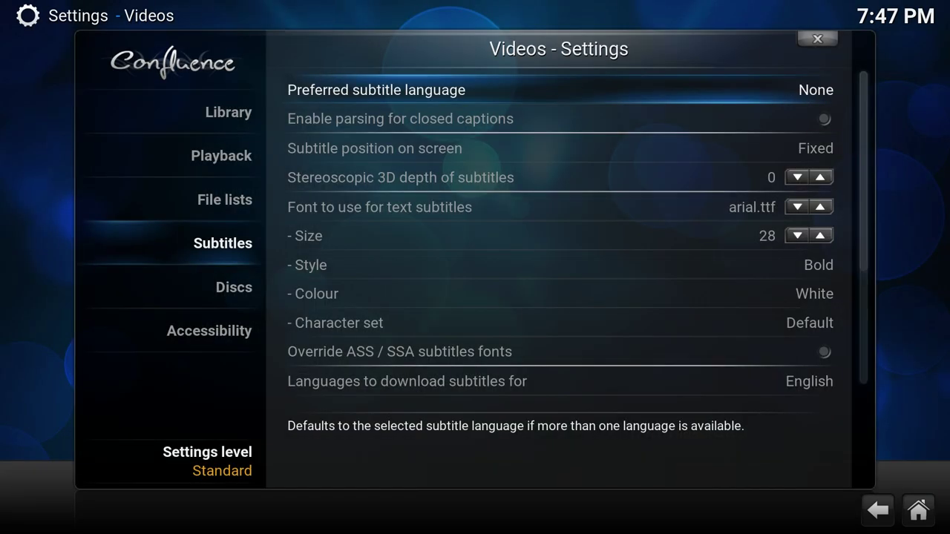
- Leave the settings and play the movie Sintel from the movie library
key(Escape)
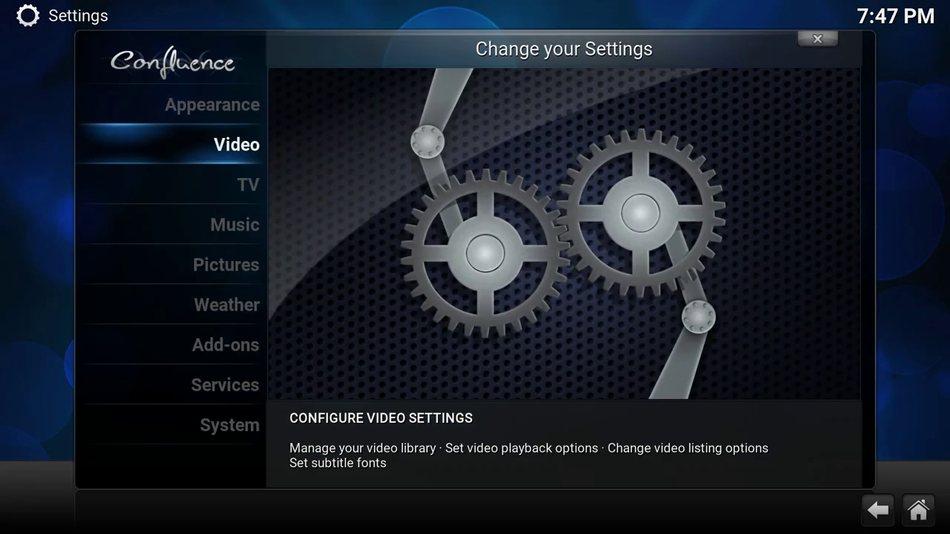
key(Escape)
key(Right)
key(Return)
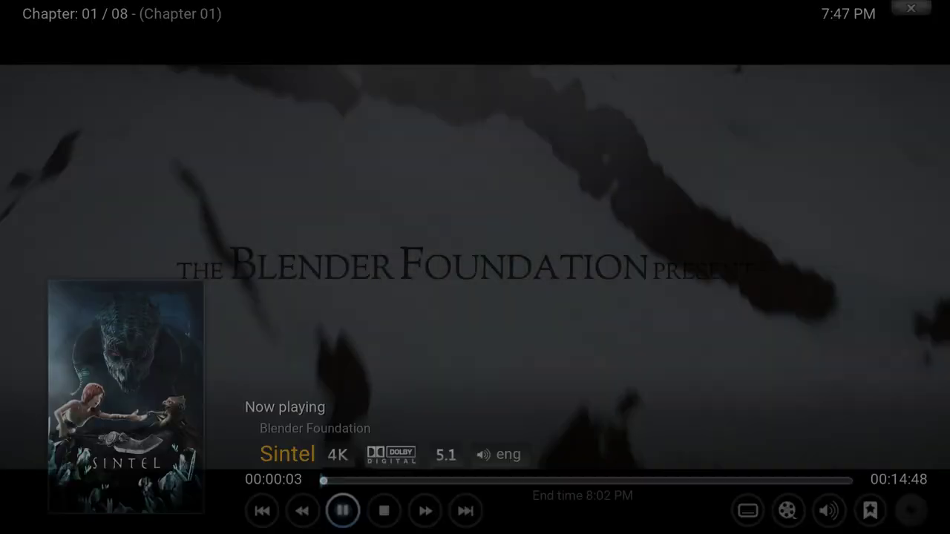
- Open the audio and subtitle settings of the playing movie and go to the Enable subtitles option
key(Left)
key(Left)
key(Left)
key(Left)
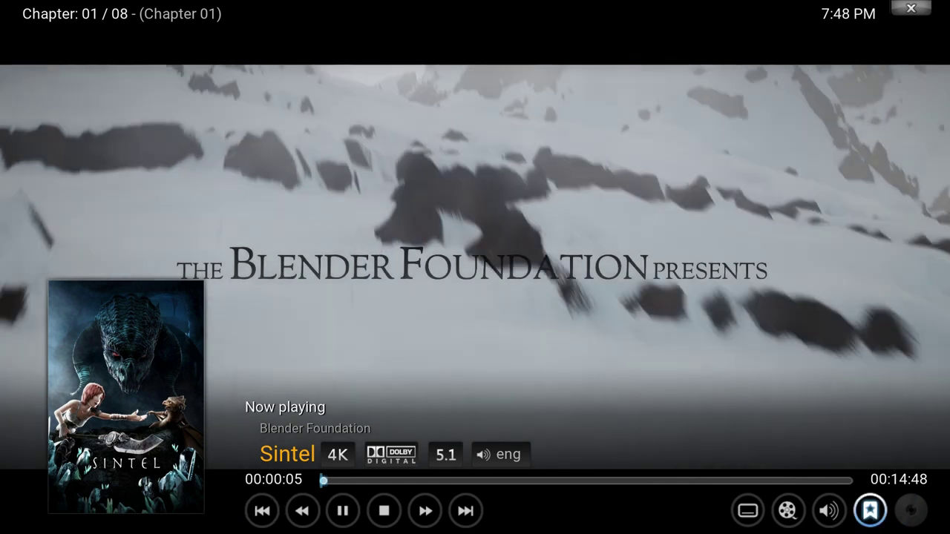
key(Return)
key(Down)
key(Down)
key(Down)
key(Down)
key(Down)
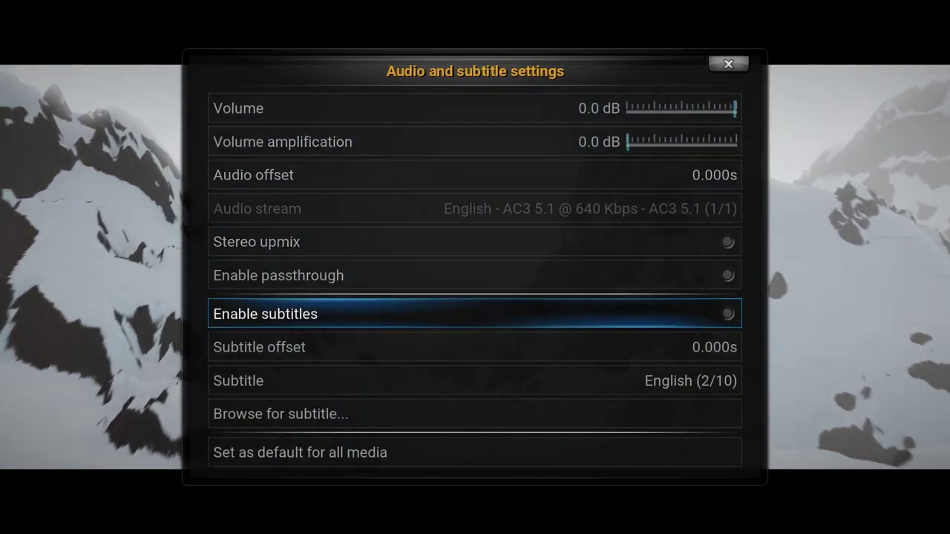
- Examine the Enable subtitles option and the selected subtitle stream for the playing movie
key(Down)
key(Up)
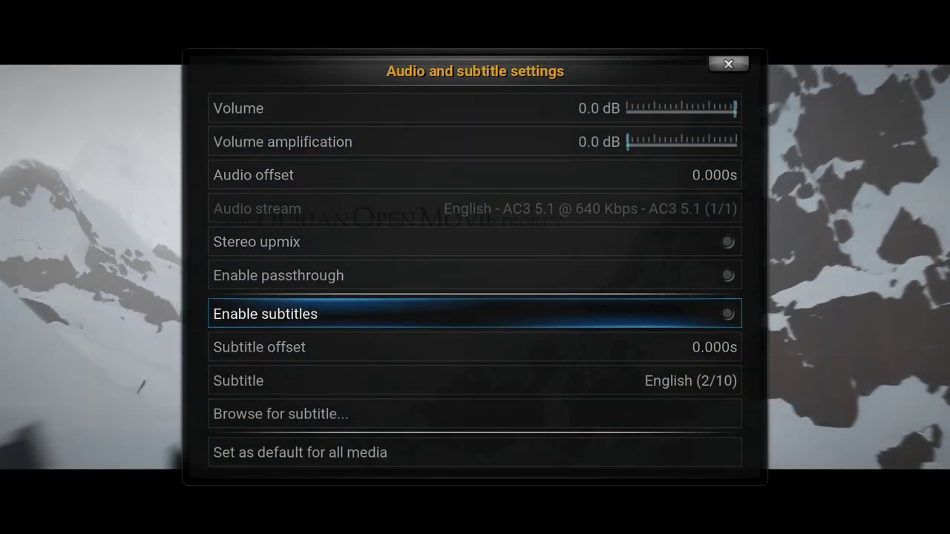
key(Down)
key(Up)
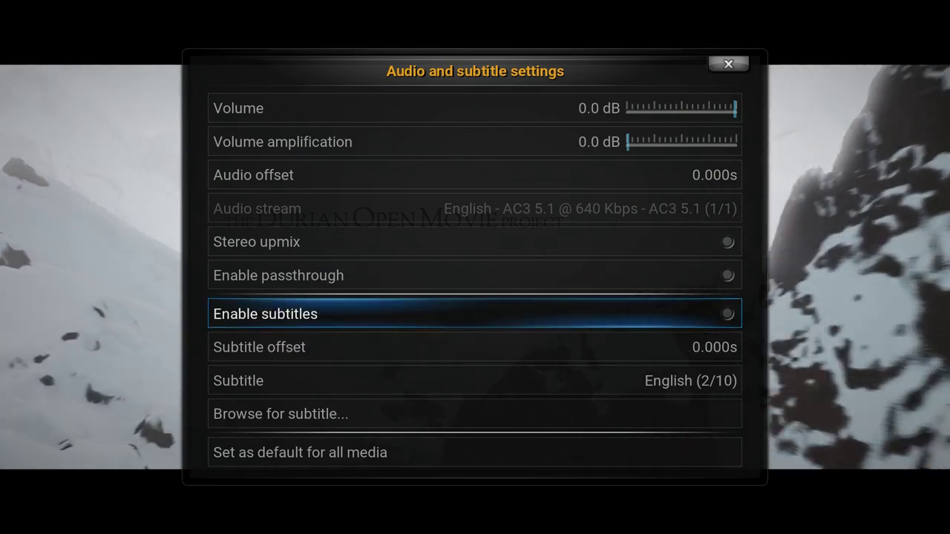
key(Down)
key(Down)
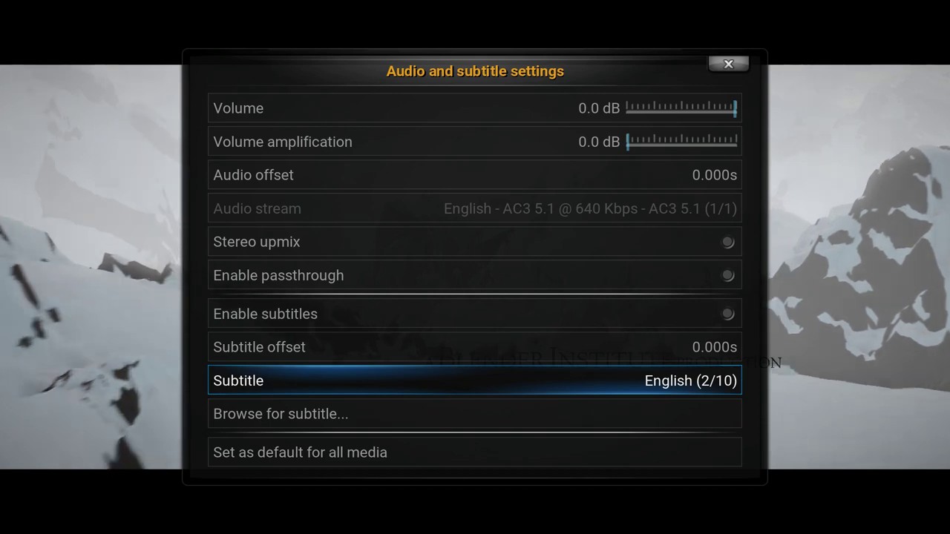
key(Up)
key(Up)
key(Down)
key(Up)
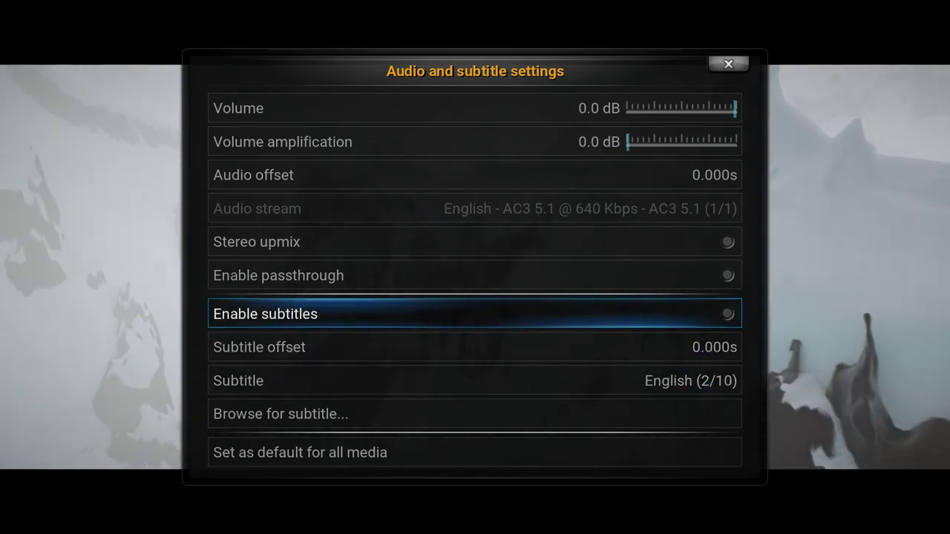
- Close the audio and subtitle settings, stop Sintel and return to the home screen
key(Escape)
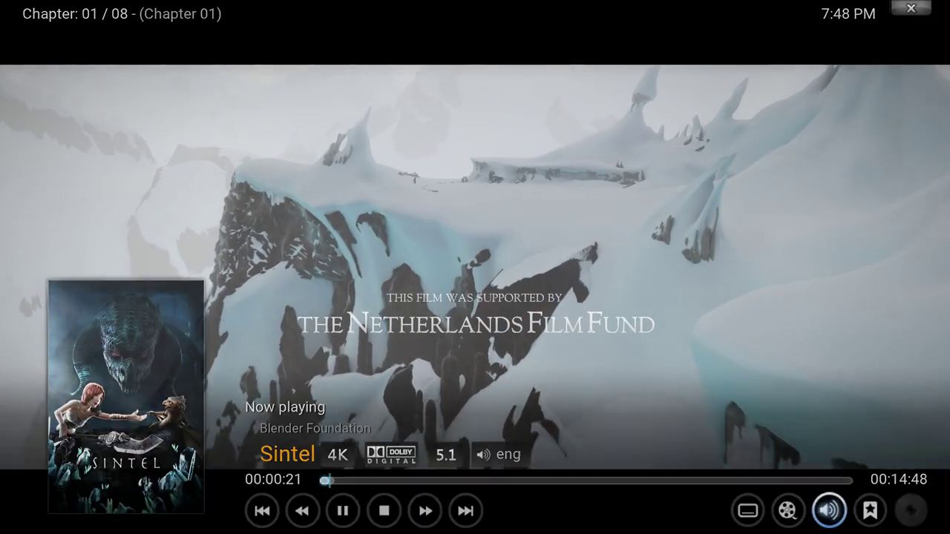
key(Escape)
key(x)
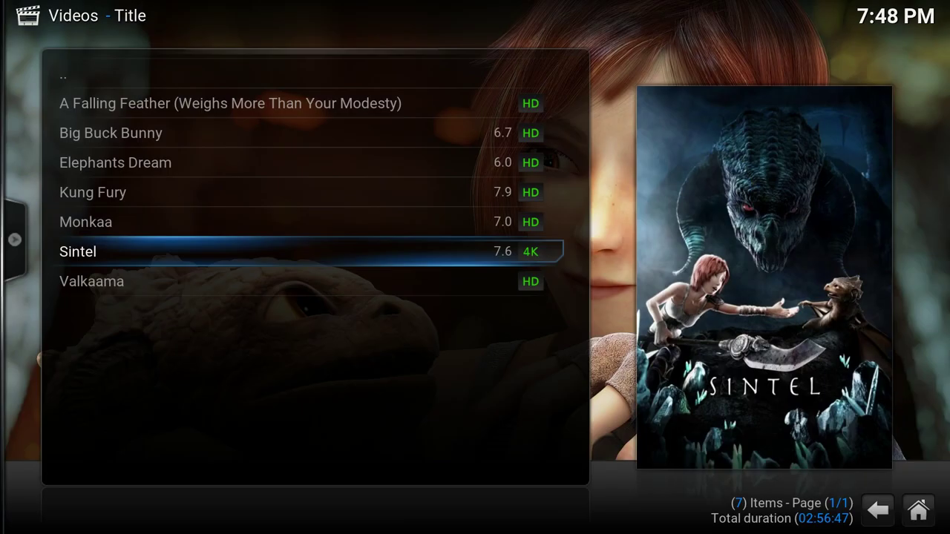
key(Escape)
- Open the system settings and go to the Subtitles category of the video settings
key(Right)
key(Right)
key(Right)
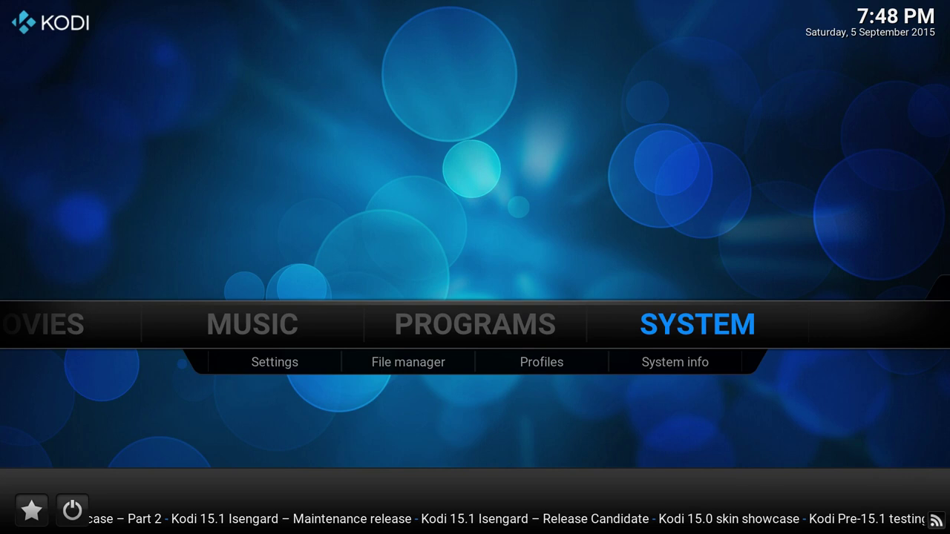
key(Return)
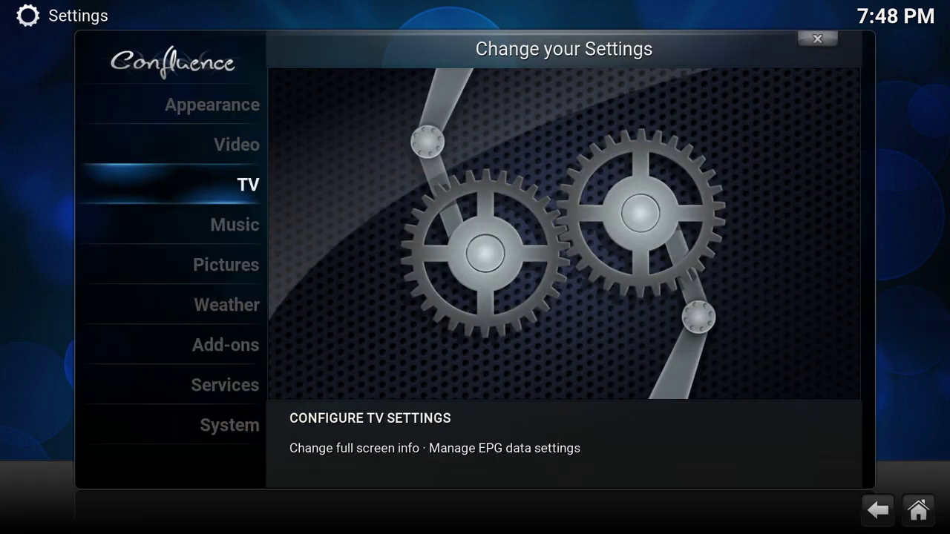
key(Up)
key(Return)
key(Down)
key(Down)
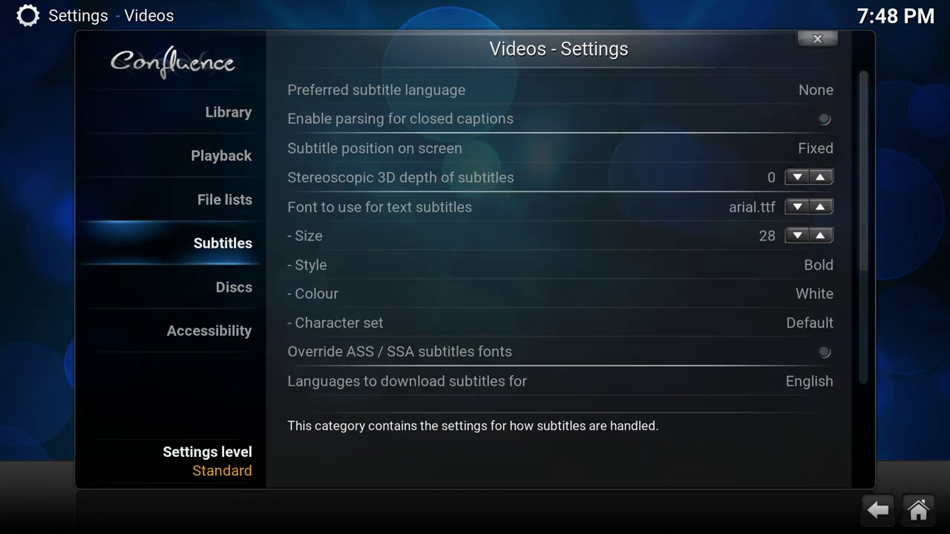
- Set the preferred subtitle language to Dutch
key(Right)
key(Down)
key(Up)
key(Return)
key(Down)
key(Down)
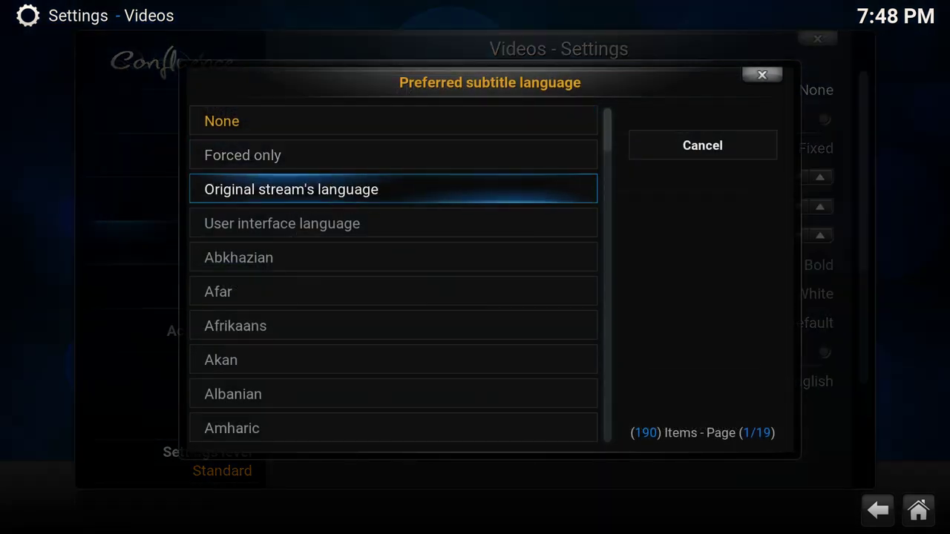
key(Down)
key(Down)
key(Down)
key(Down)
key(Down)
key(Down)
key(Down)
key(Down)
key(Down)
key(Down)
key(Down)
key(Down)
key(Down)
key(Down)
key(Down)
key(Down)
key(Down)
key(Down)
key(Down)
key(Down)
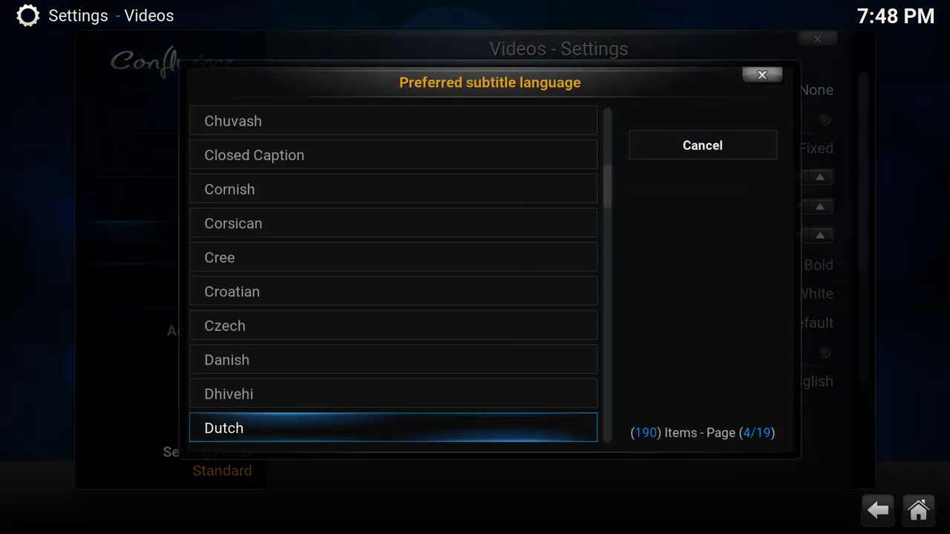
key(Return)
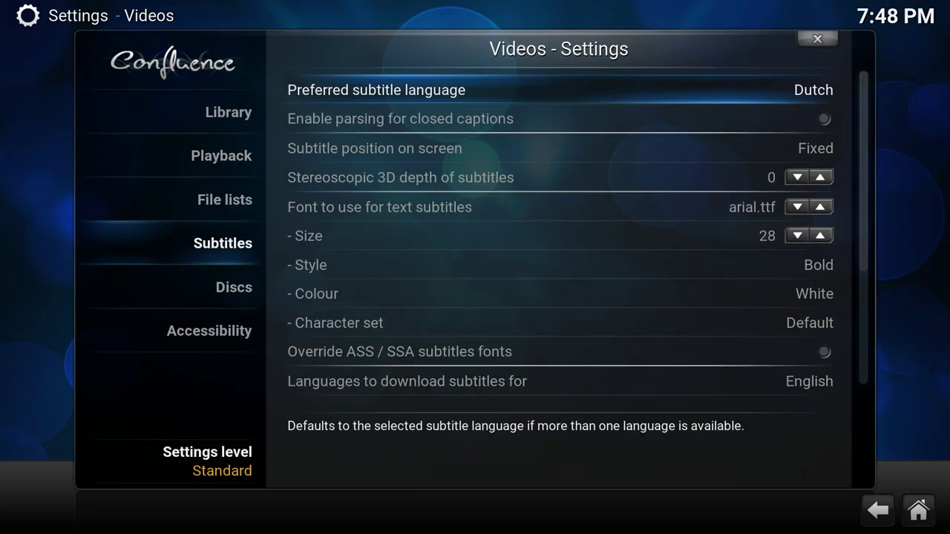
- Leave the video settings and play Sintel again from the movie library
key(Escape)
key(Escape)
key(Left)
key(Left)
key(Left)
key(Left)
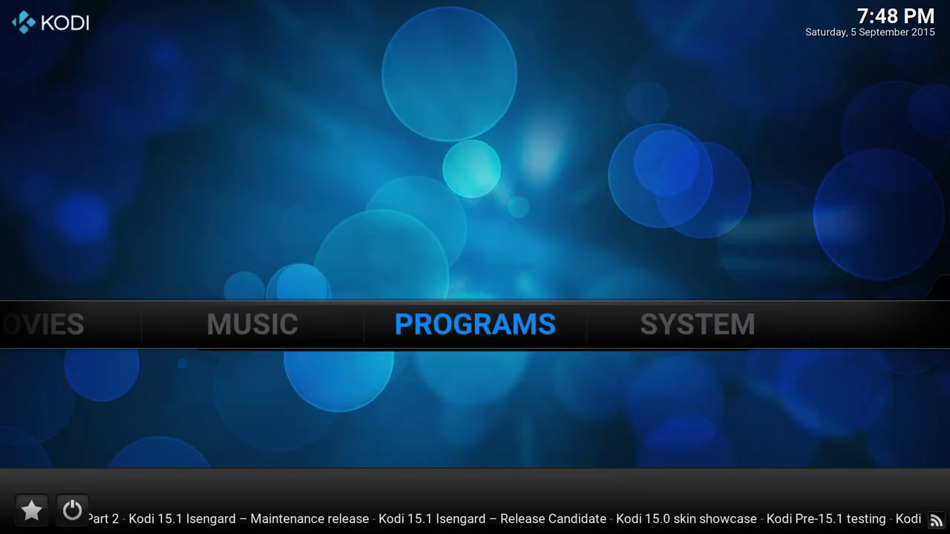
key(Right)
key(Return)
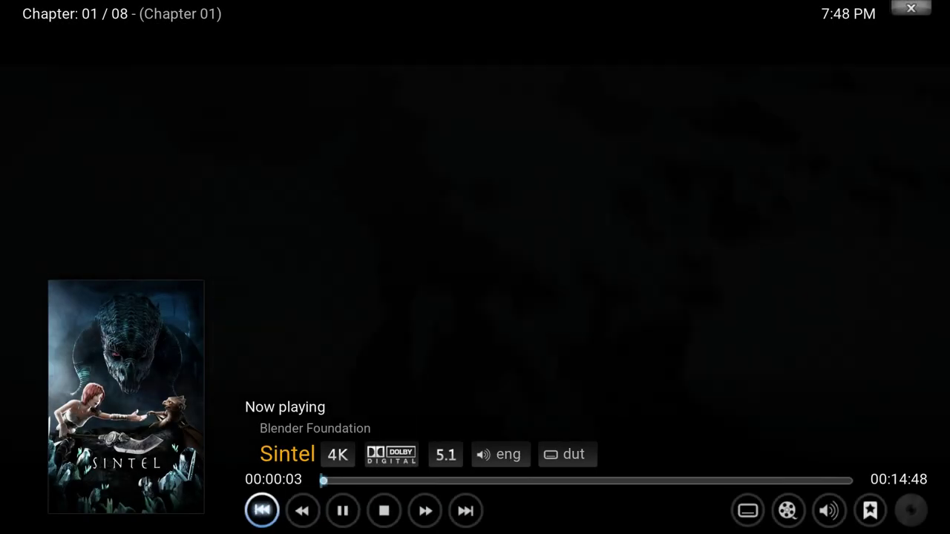
- Open the movie's audio and subtitle settings and check the Enable subtitles and Subtitle entries
key(Left)
key(Left)
key(Return)
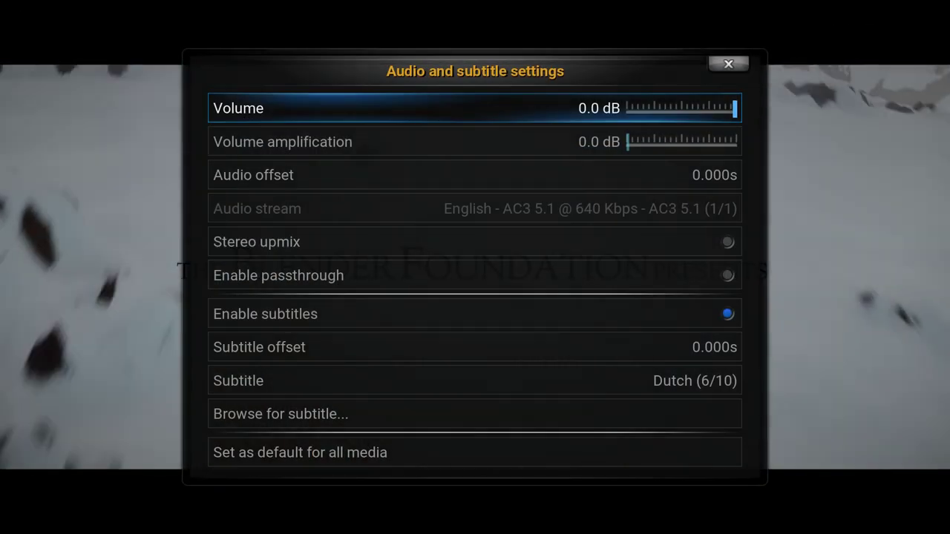
key(Down)
key(Down)
key(Down)
key(Down)
key(Down)
key(Down)
key(Down)
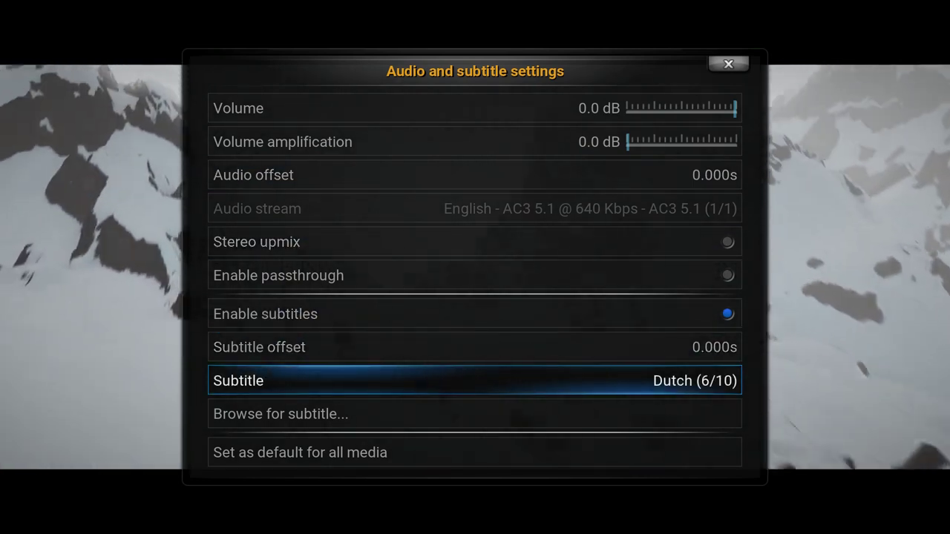
- Turn off subtitles for the playing movie and close the audio and subtitle settings
key(Up)
key(Up)
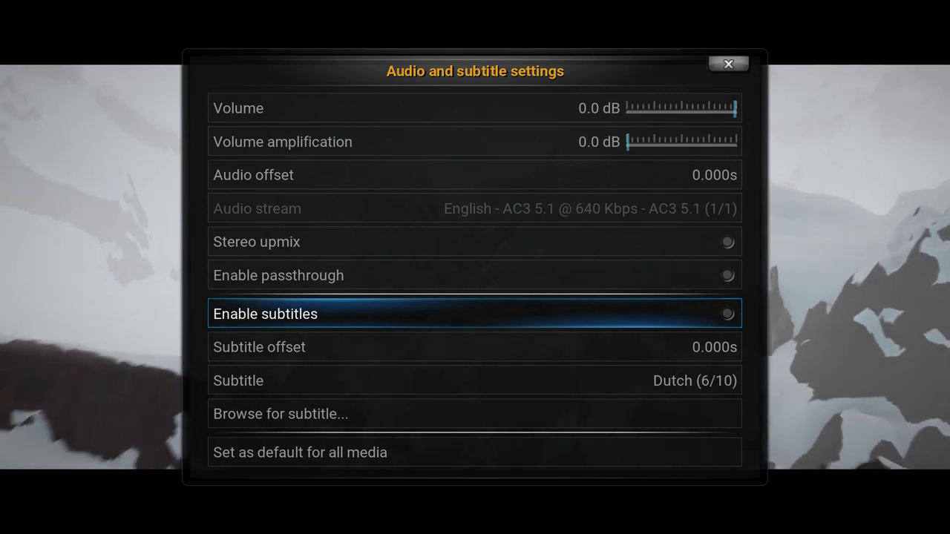
key(Escape)
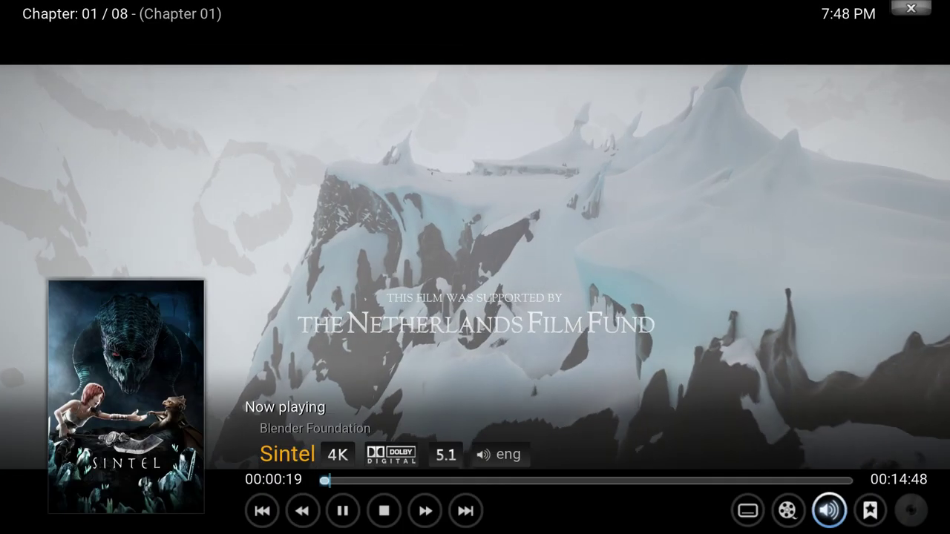
- Stop the playback of Sintel and go back to the home screen
key(Left)
key(Left)
key(Left)
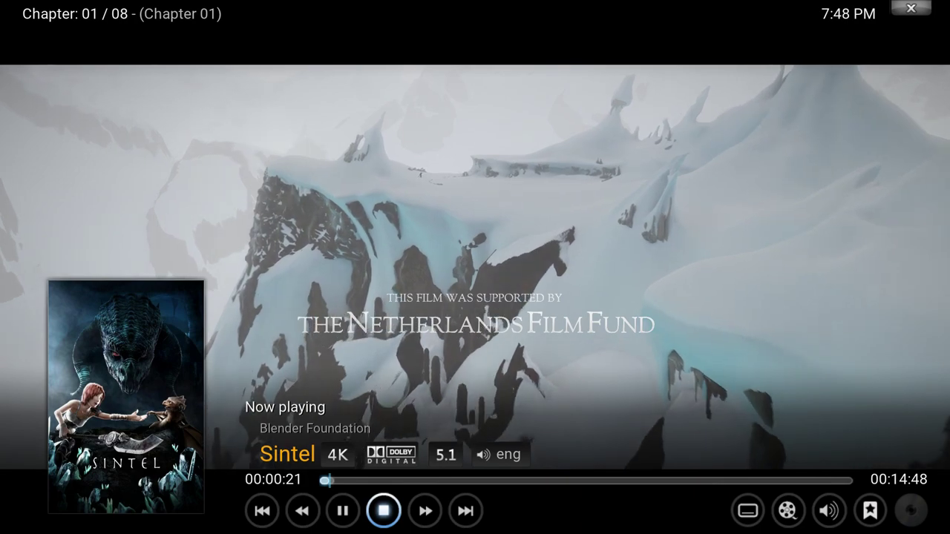
key(Return)
key(Escape)
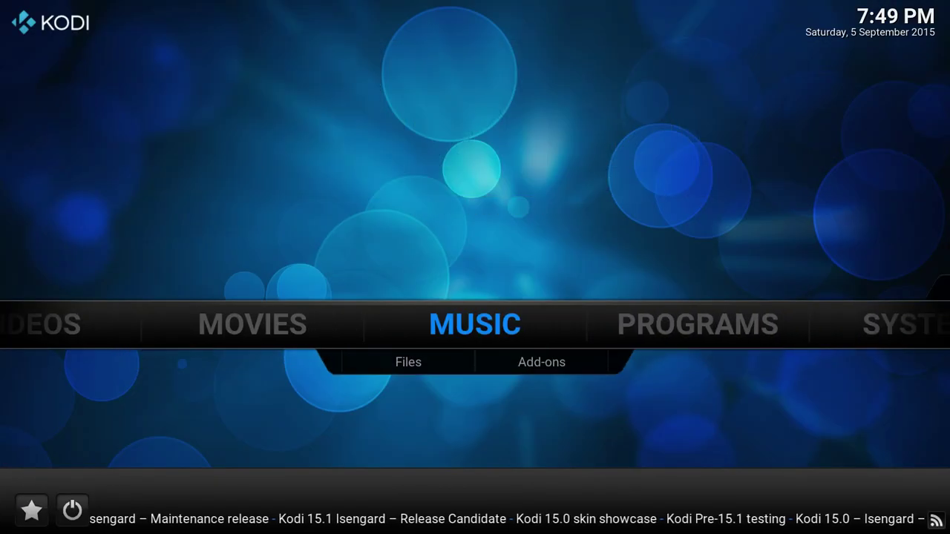
- Return to the Subtitles category of the video settings and go to the preferred subtitle language
key(Right)
key(Return)
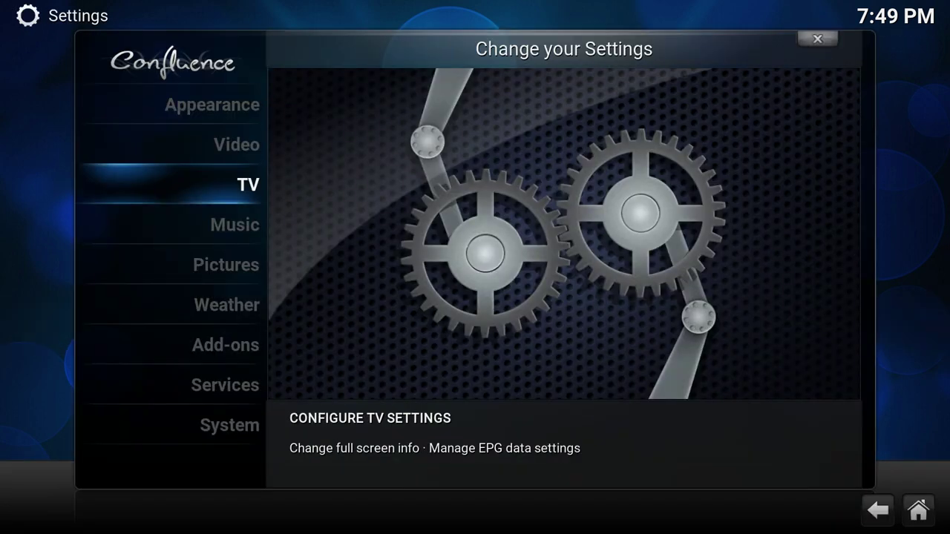
key(Return)
key(Down)
key(Down)
key(Down)
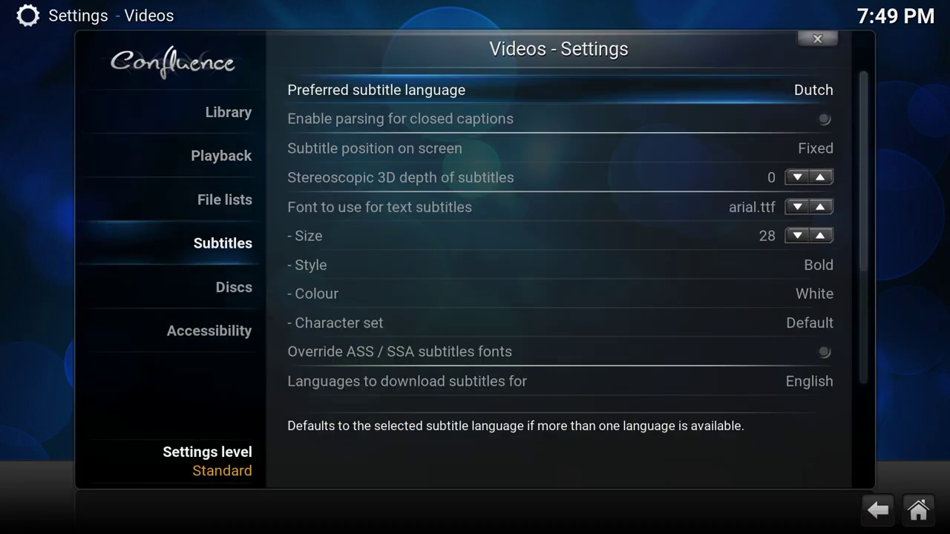
- Set the preferred subtitle language to None and leave the video settings
key(Return)
key(Up)
key(Down)
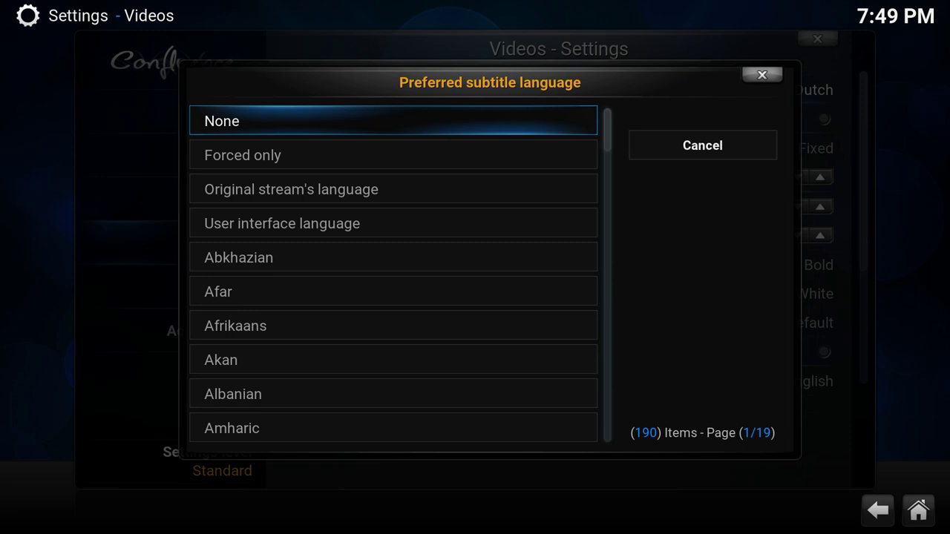
key(Return)
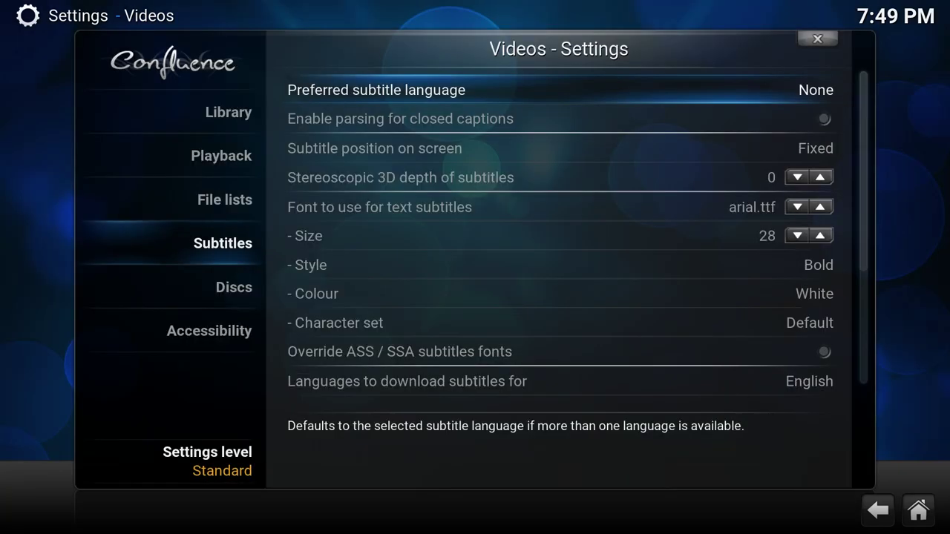
key(Escape)
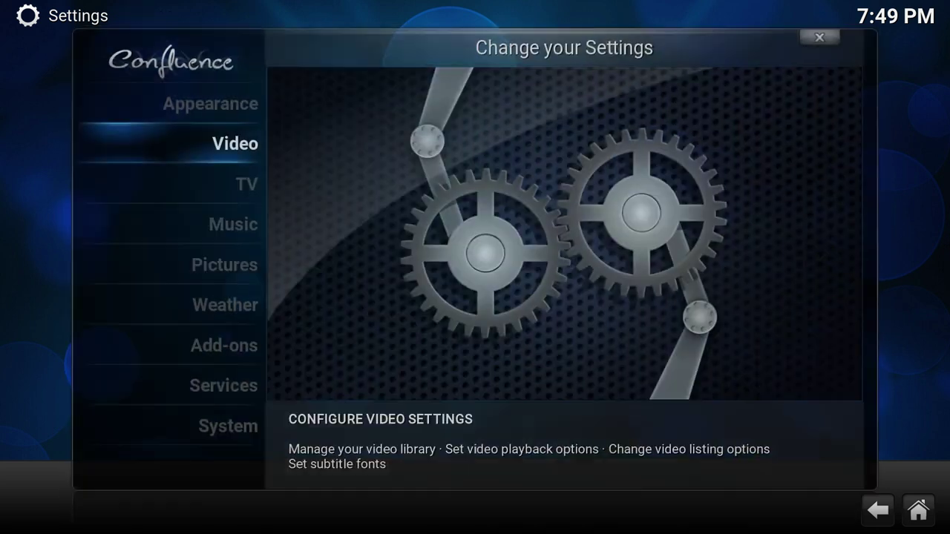